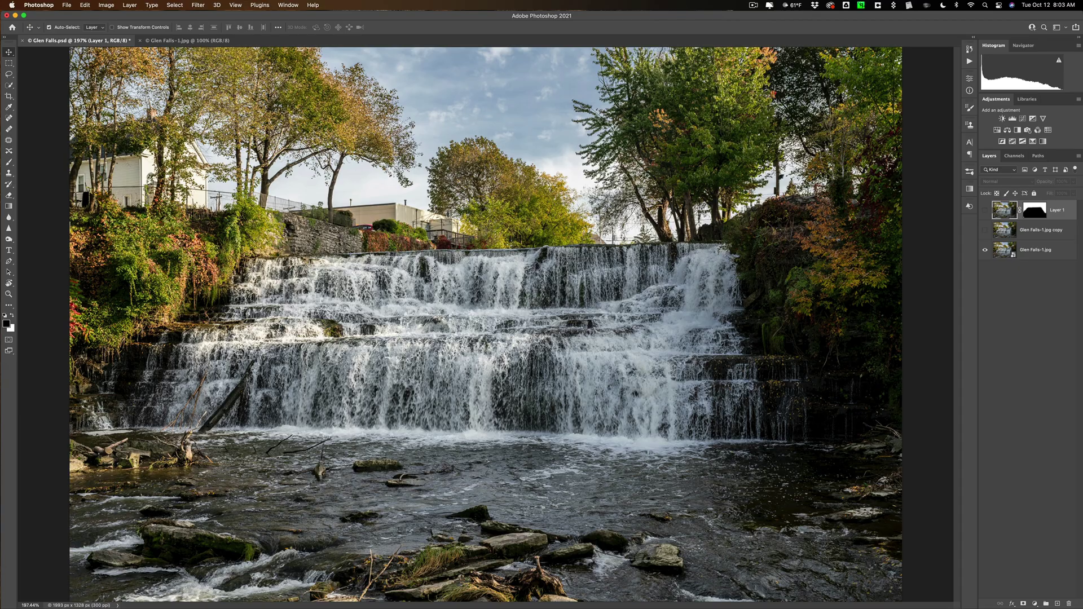
Make Layer 1 and the Glen Falls-1.jpg copy layer visible to reveal the silky-water blend.
left_click(985, 210)
left_click(985, 230)
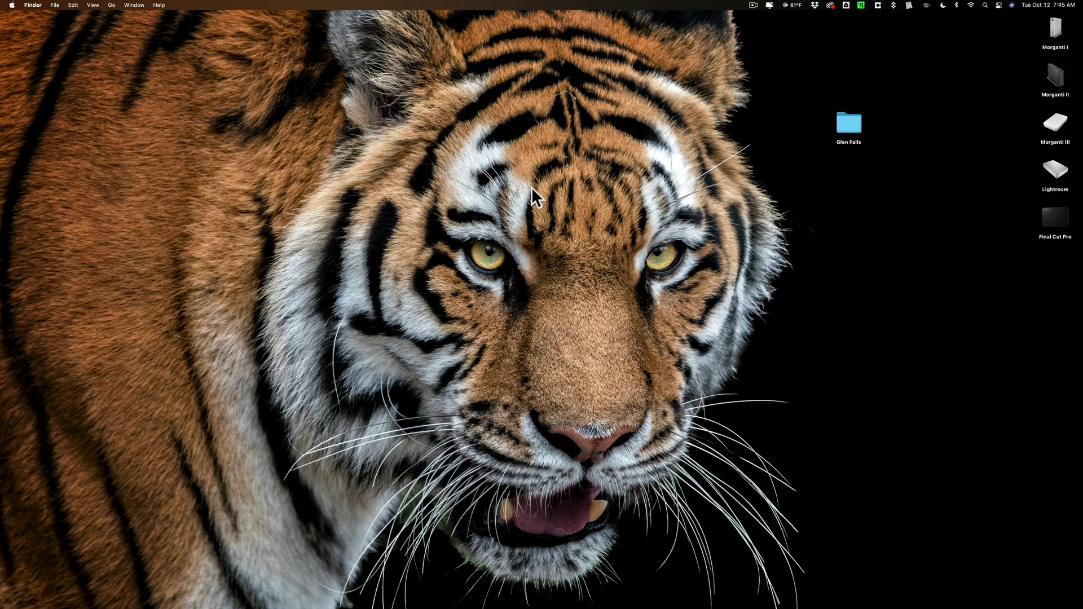
Open the Glen Falls folder and Quick Look Glen Falls-1.jpg.
double_click(852, 125)
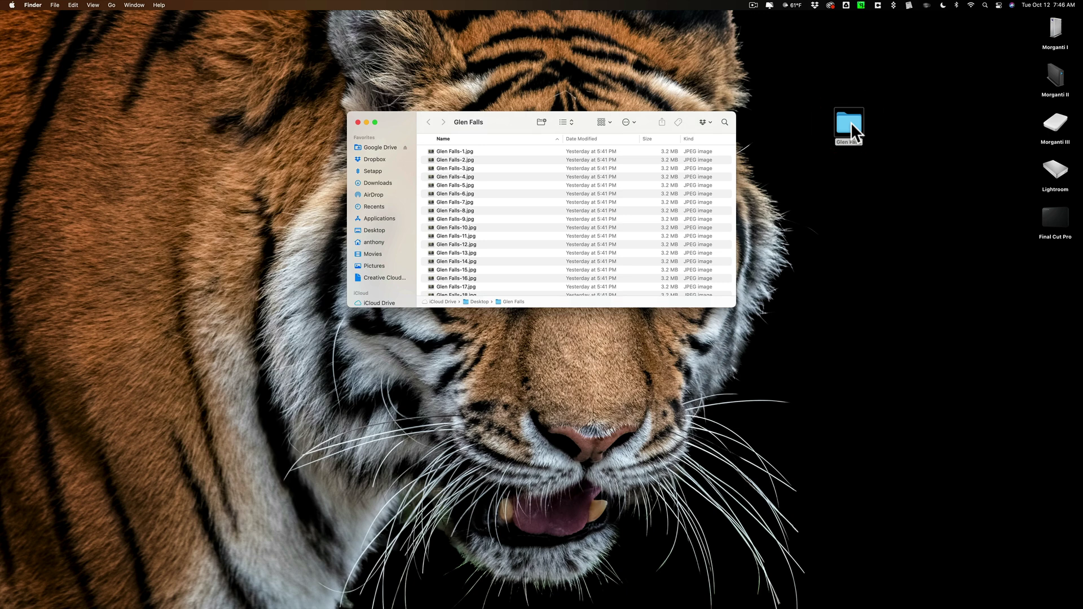
left_click(454, 151)
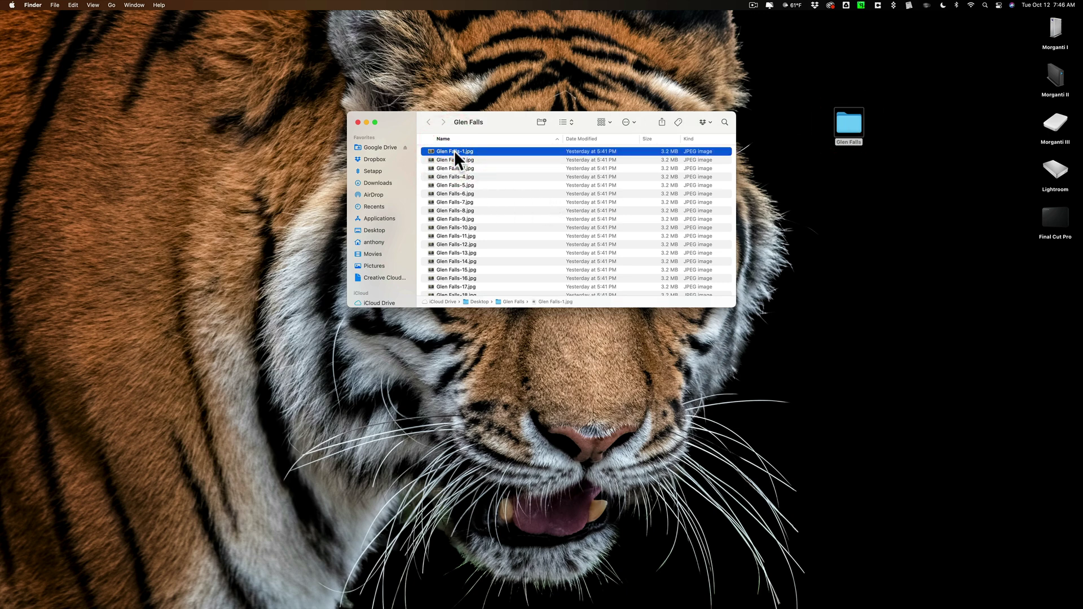
key("space")
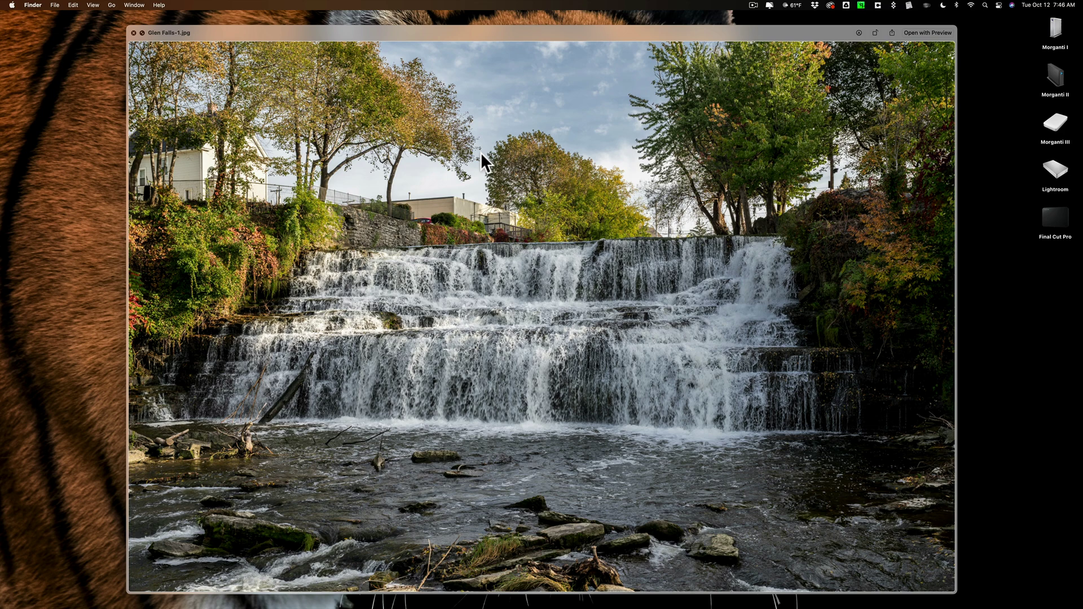
key("space")
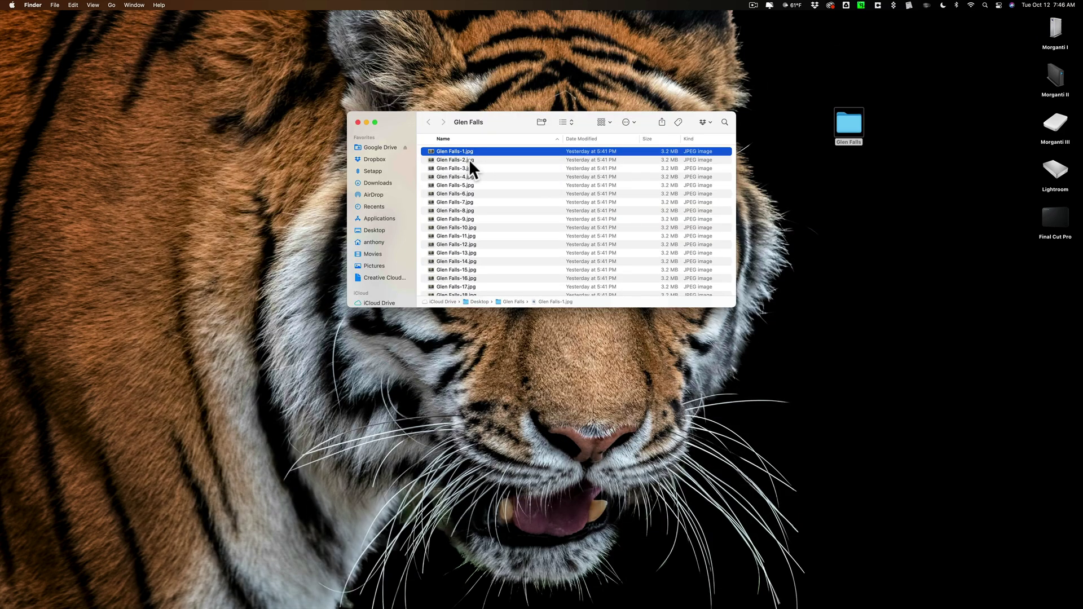
Quick Look Glen Falls-2, Glen Falls-3 and Glen Falls-4.jpg in turn.
left_click(469, 160)
key("space")
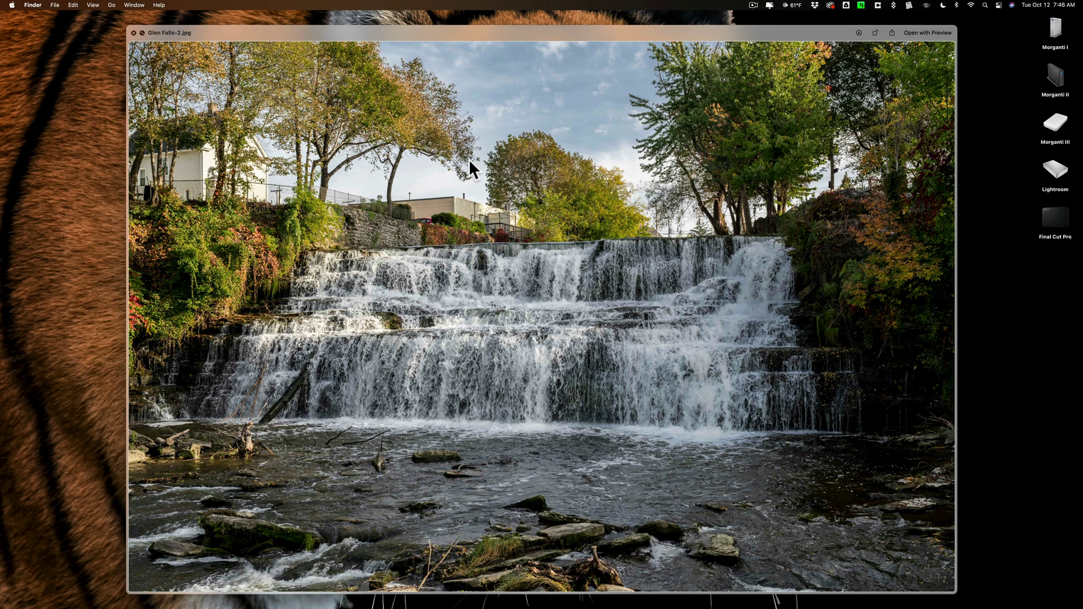
key("space")
left_click(465, 167)
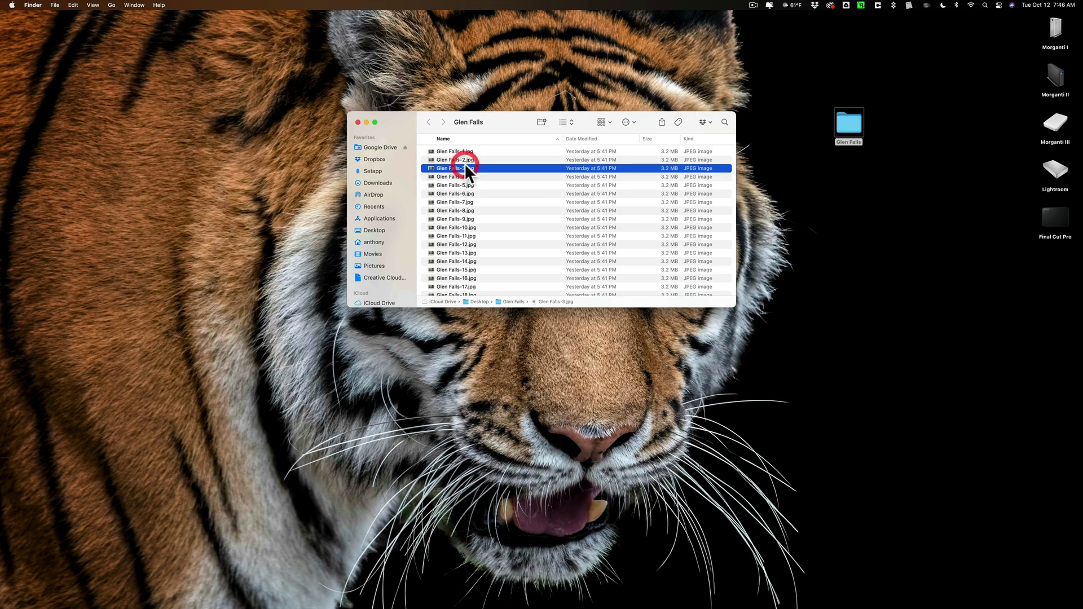
key("space")
key("space")
left_click(462, 173)
key("space")
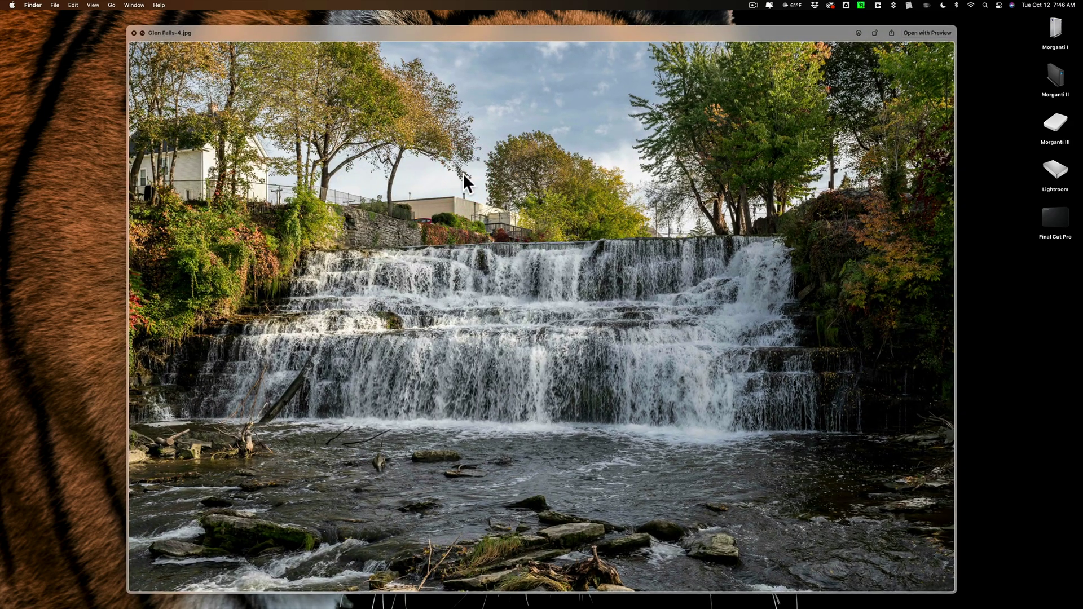
Quick Look Glen Falls-5, Glen Falls-6 and Glen Falls-7.jpg in turn.
key("space")
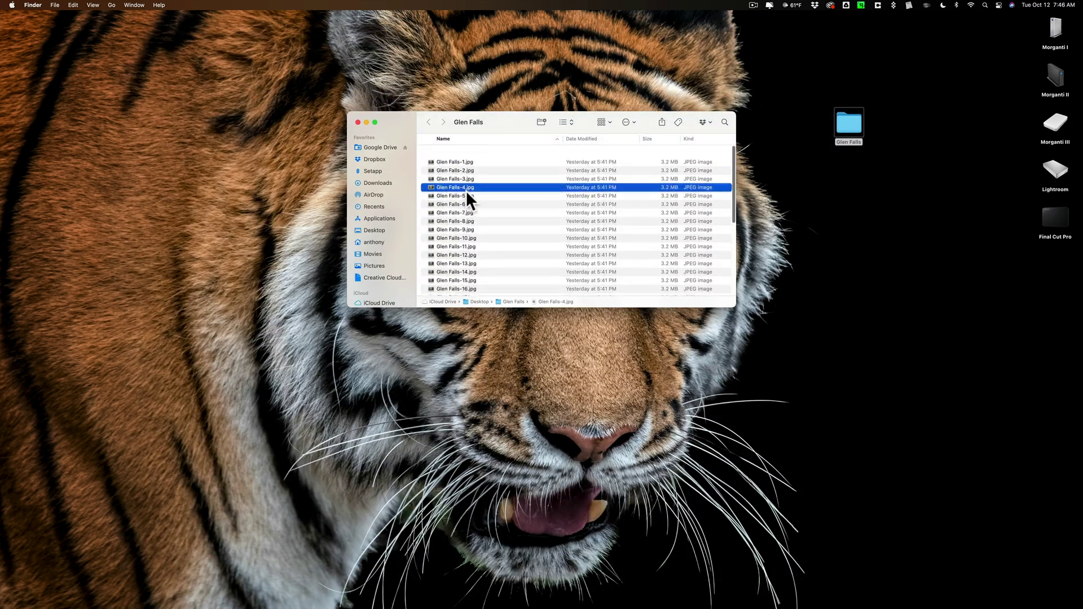
left_click(461, 185)
key("space")
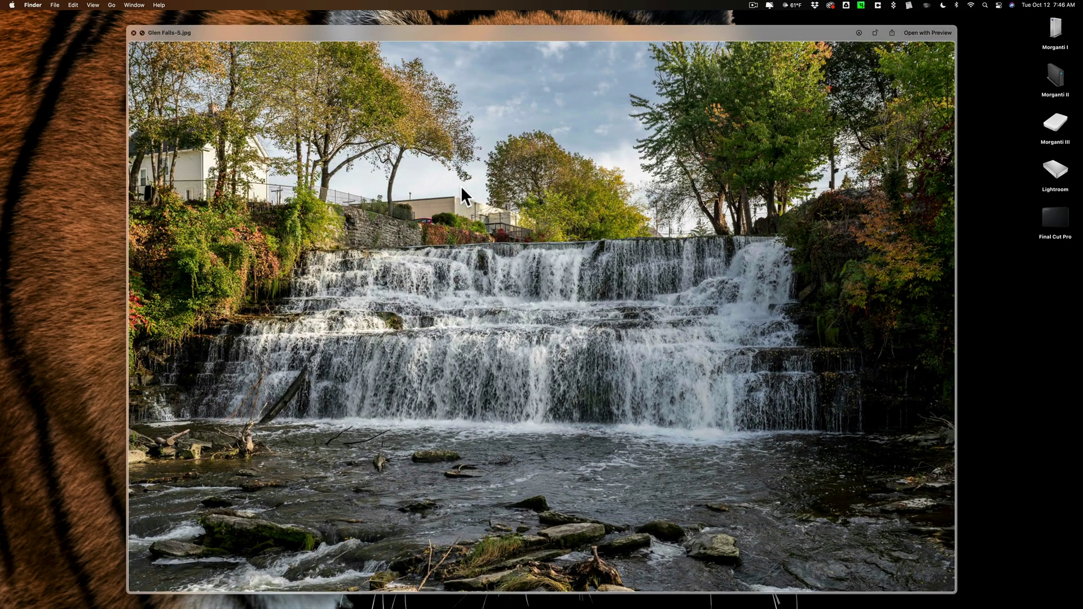
key("space")
left_click(461, 191)
key("space")
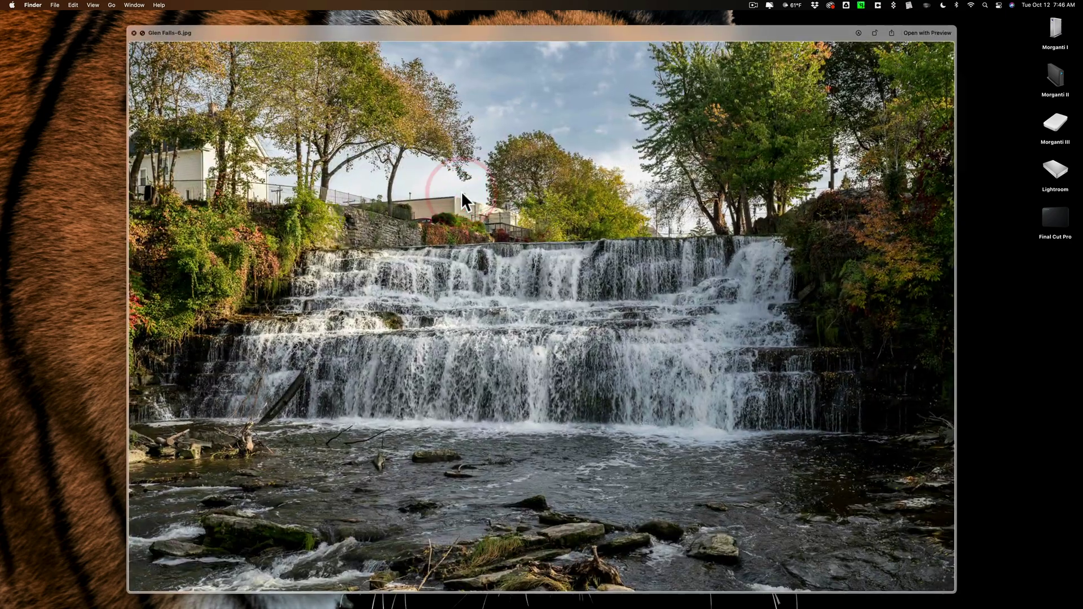
key("space")
left_click(459, 200)
key("space")
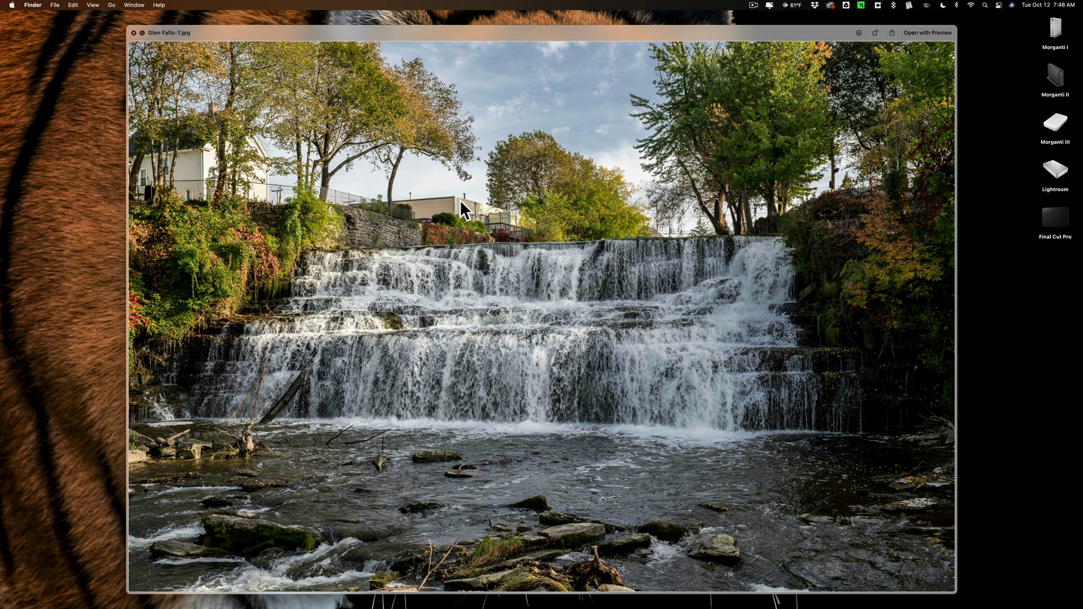
key("space")
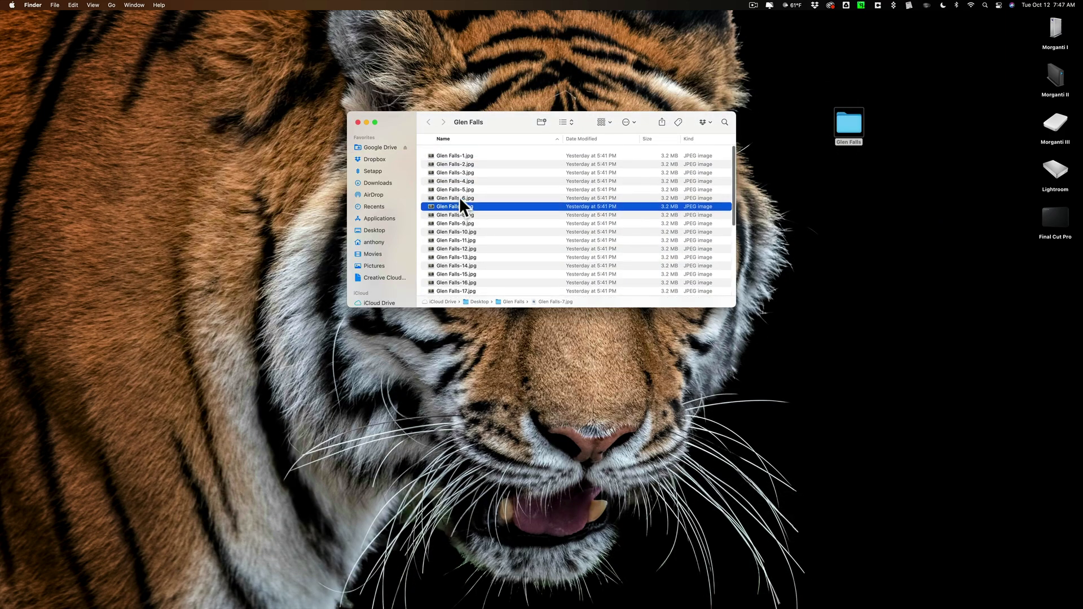
Reselect and preview Glen Falls-1.jpg, then scroll the list through to Glen Falls-36.
left_click(462, 151)
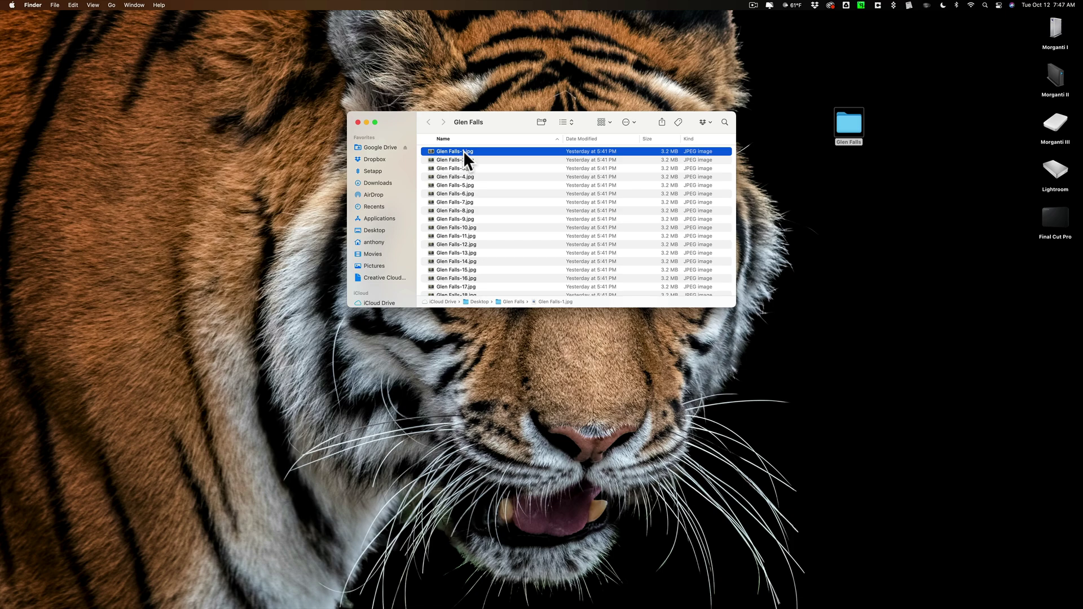
key("space")
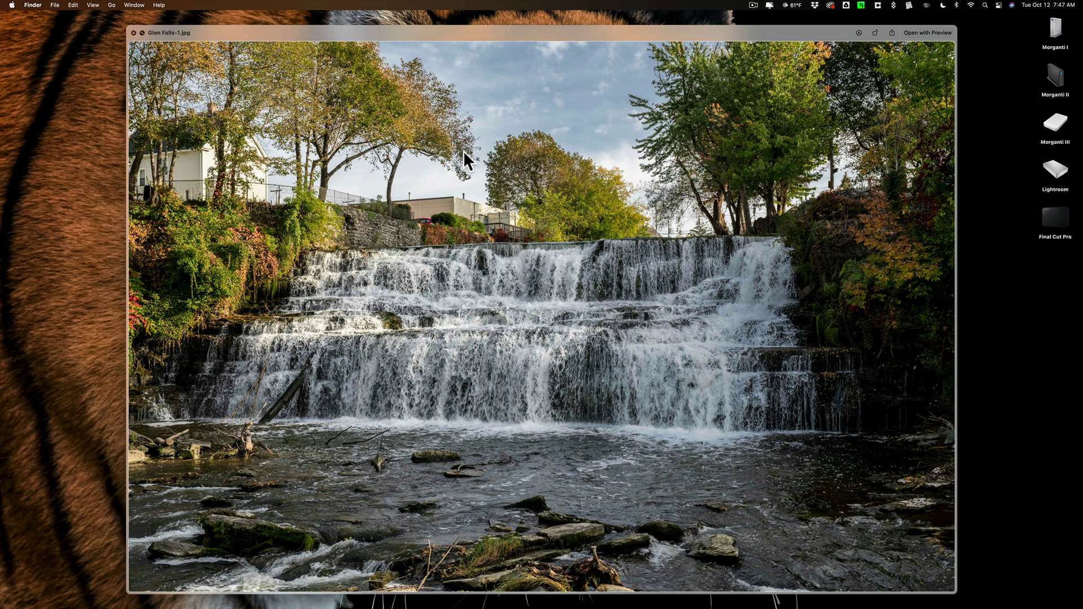
key("space")
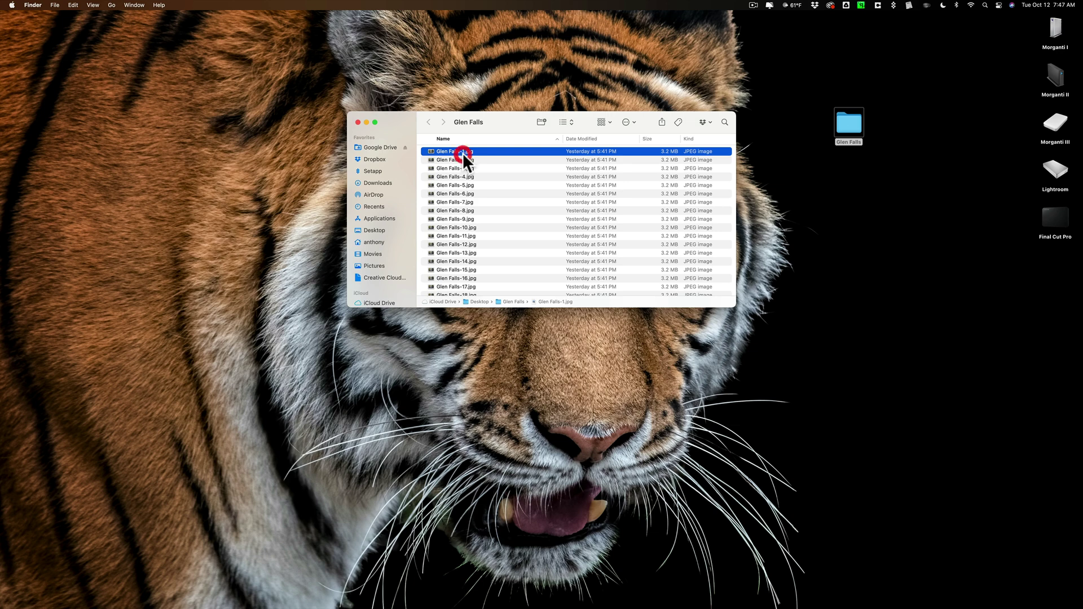
scroll(461, 157, "down", 6)
scroll(460, 158, "up", 6)
Preview Glen Falls-1.jpg once more, scroll the list again, and close the folder window.
key("space")
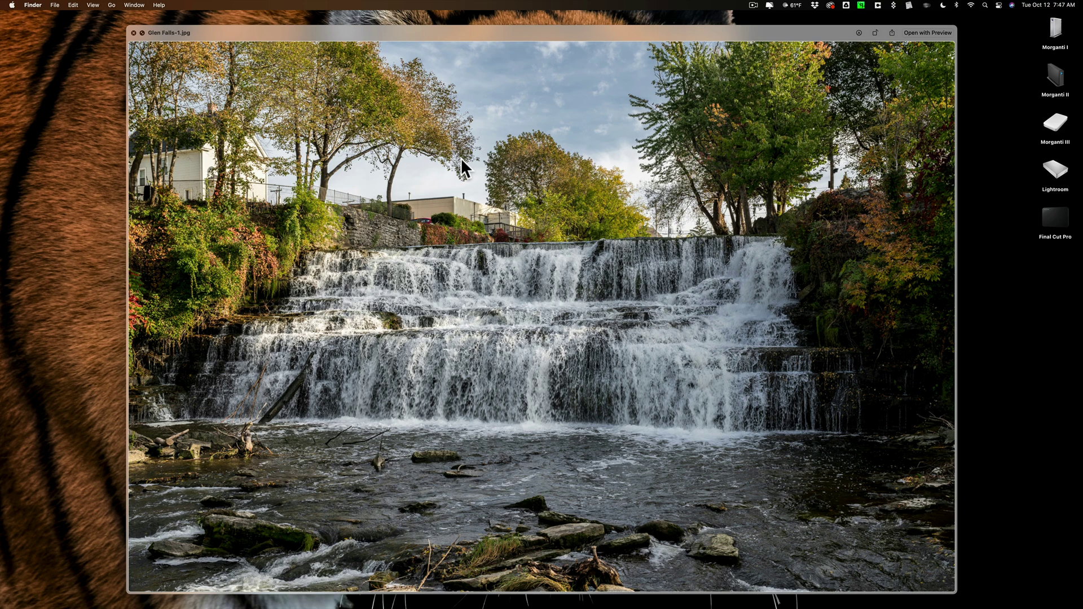
key("space")
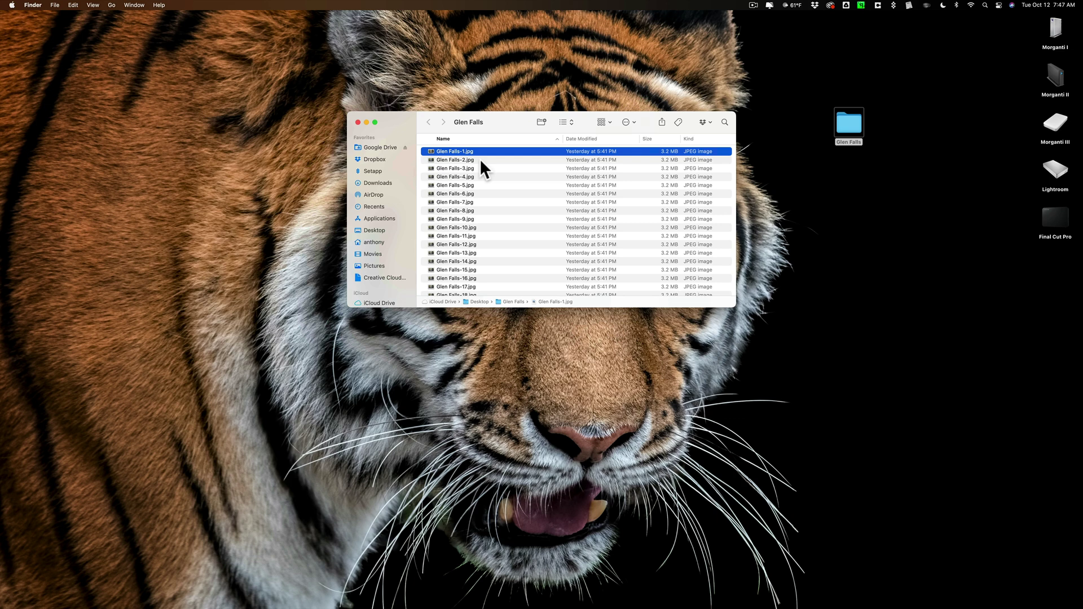
scroll(480, 158, "up", 2)
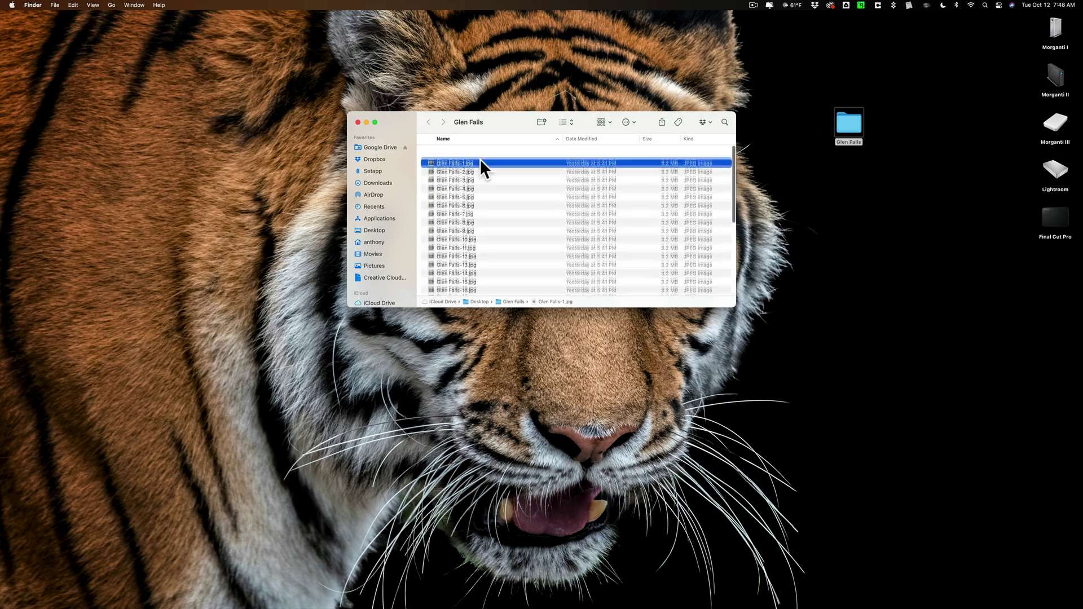
scroll(480, 161, "down", 10)
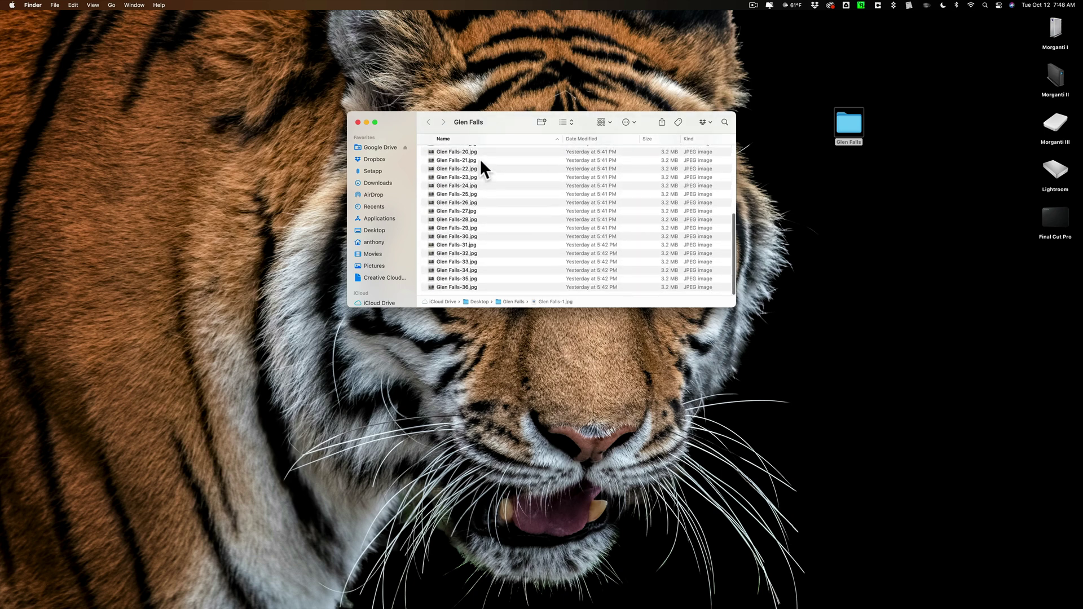
scroll(479, 158, "up", 10)
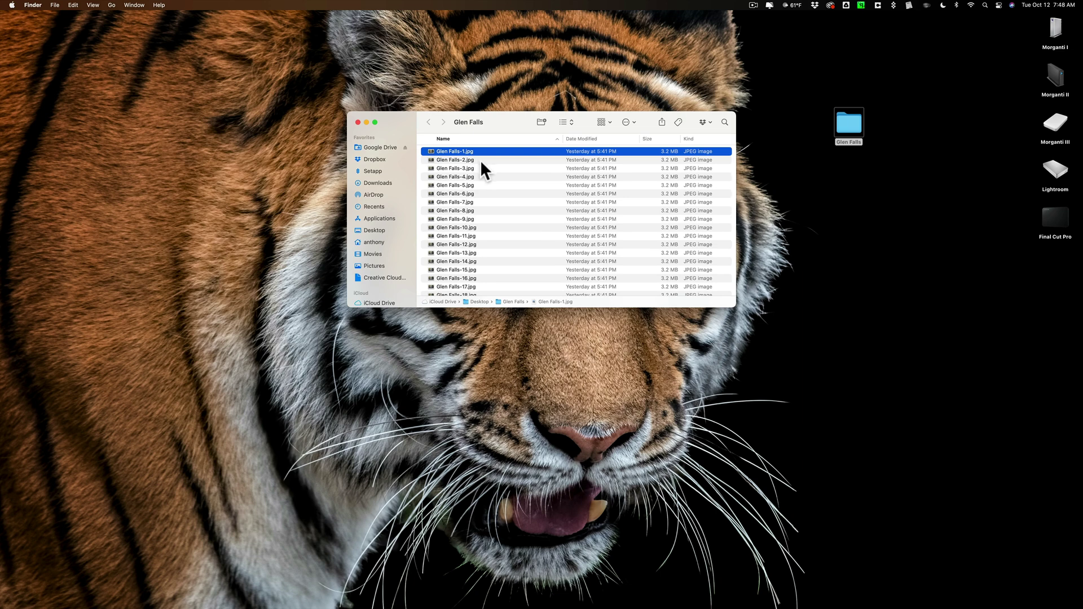
left_click(358, 121)
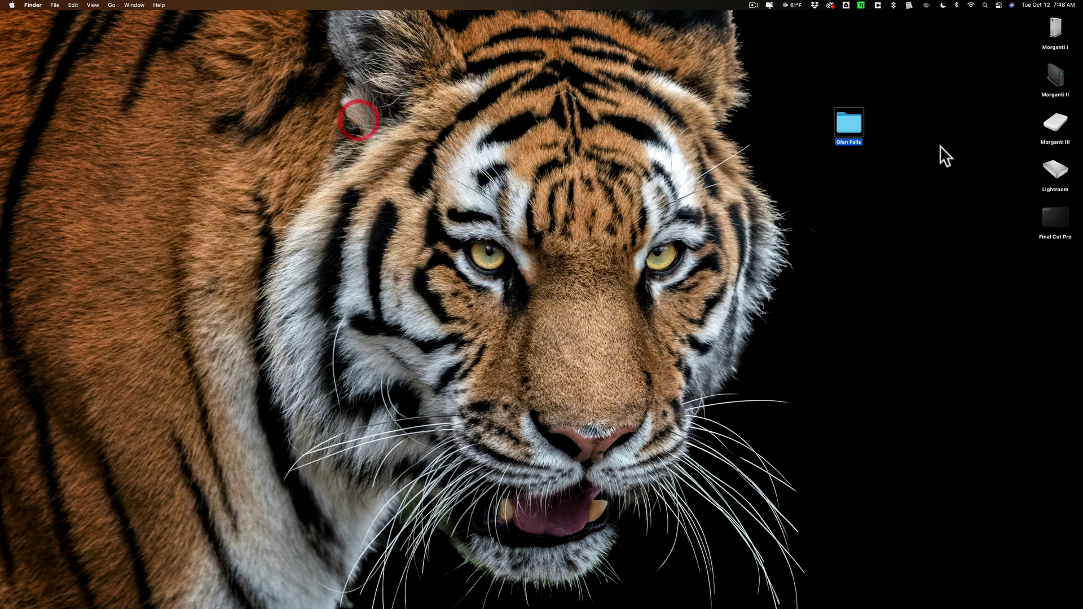
Bring Photoshop forward and choose File > Scripts > Load Files into Stack.
left_click(844, 125)
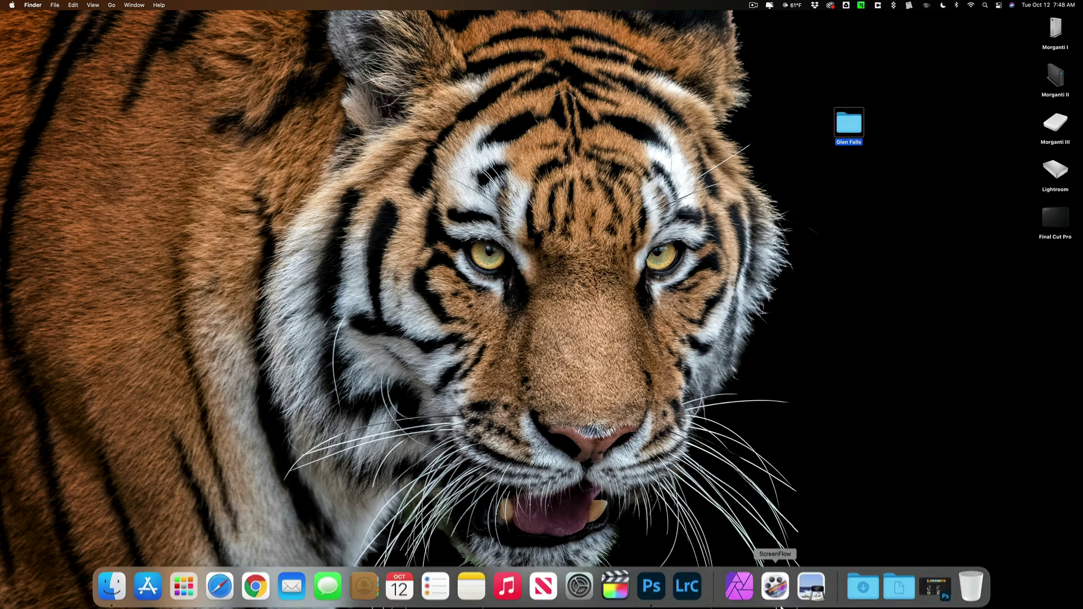
left_click(934, 589)
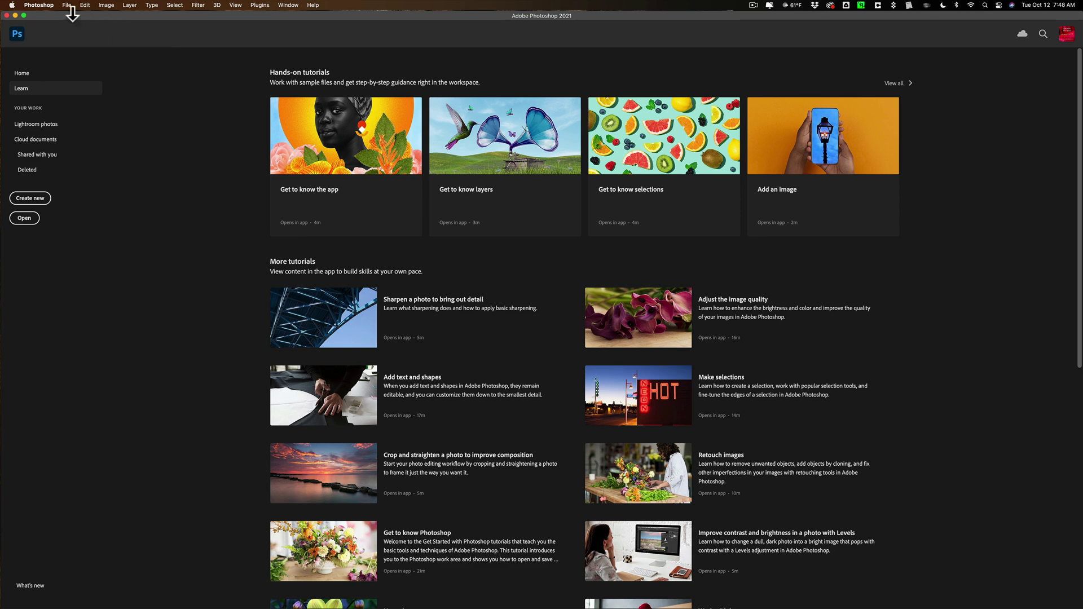
left_click(66, 5)
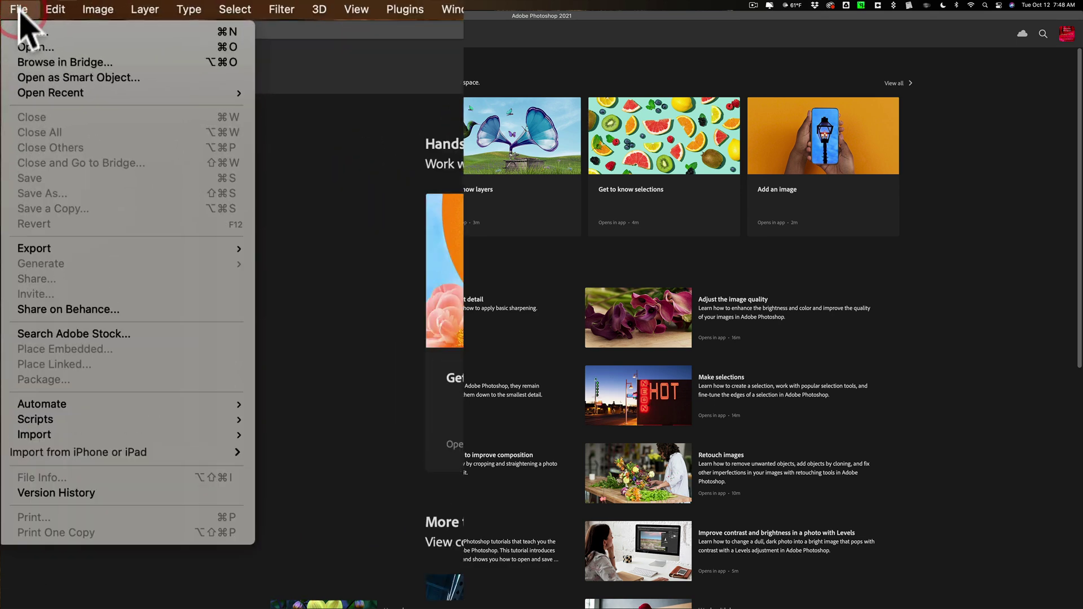
mouse_move(229, 414)
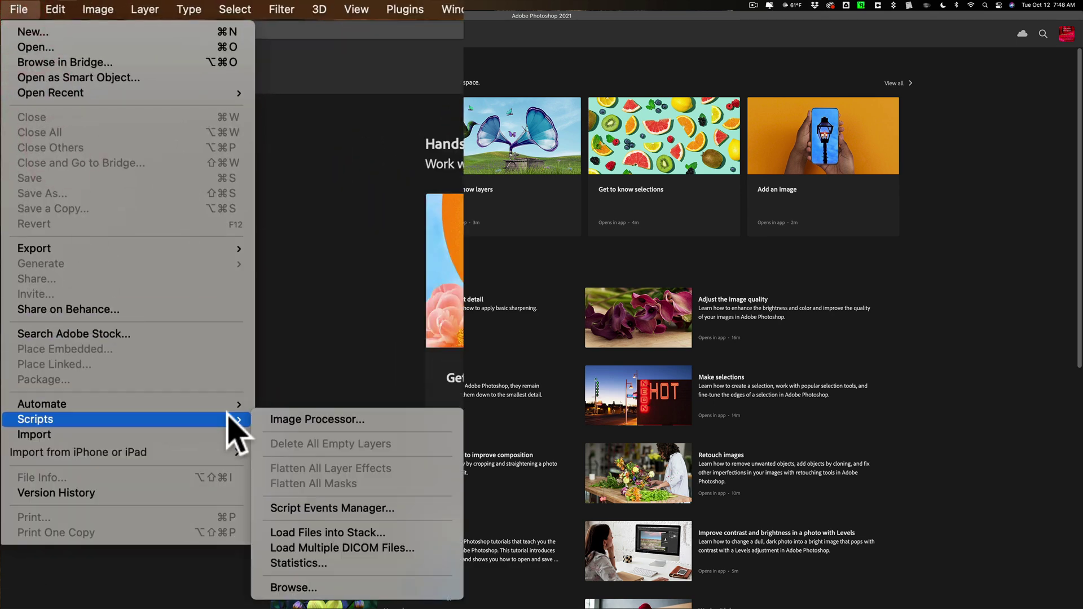
left_click(358, 533)
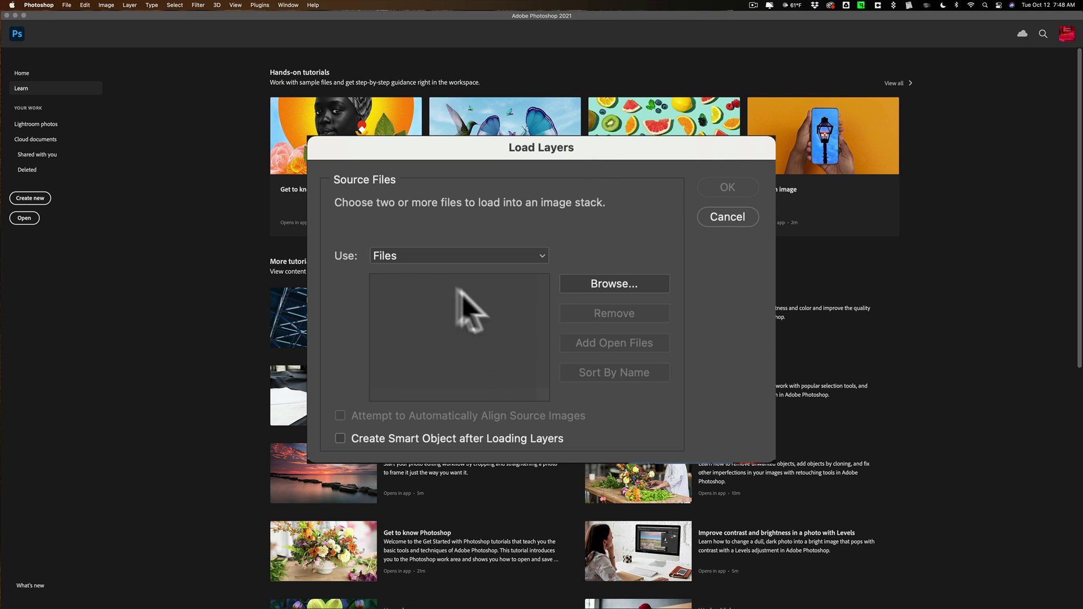
Browse and select Glen Falls-1 through Glen Falls-36.jpg as the source files.
left_click(596, 282)
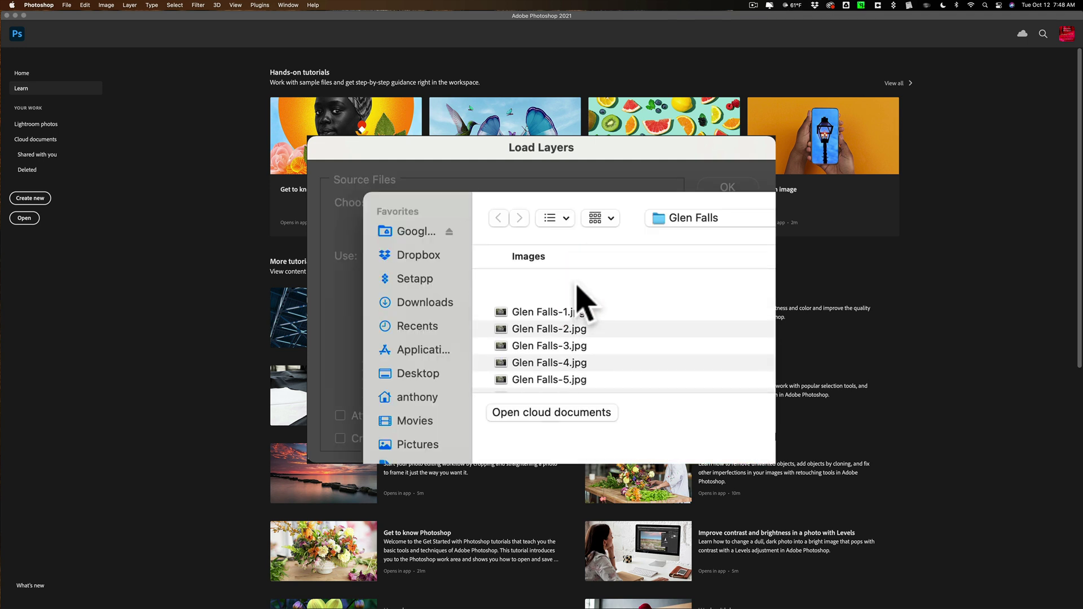
left_click(560, 314)
scroll(575, 341, "down", 10)
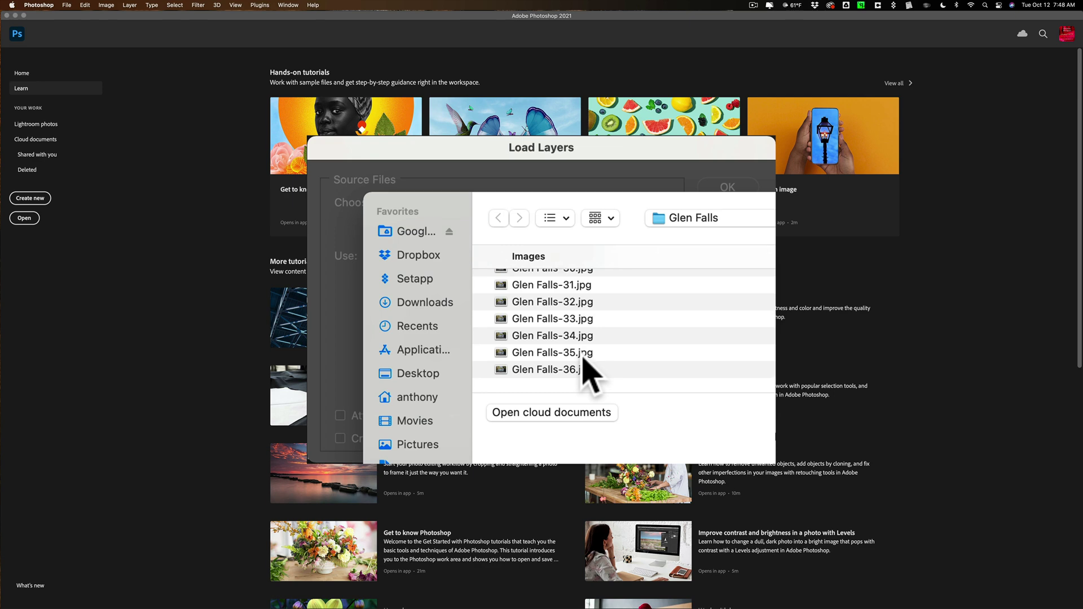
left_click(558, 375, "shift")
scroll(560, 383, "up", 5)
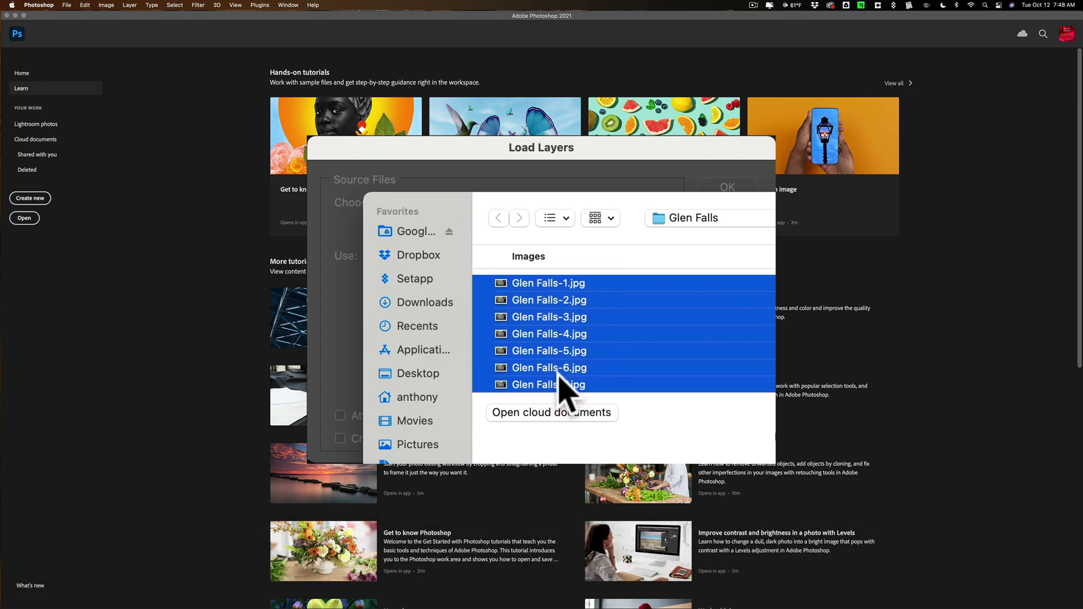
key("Return")
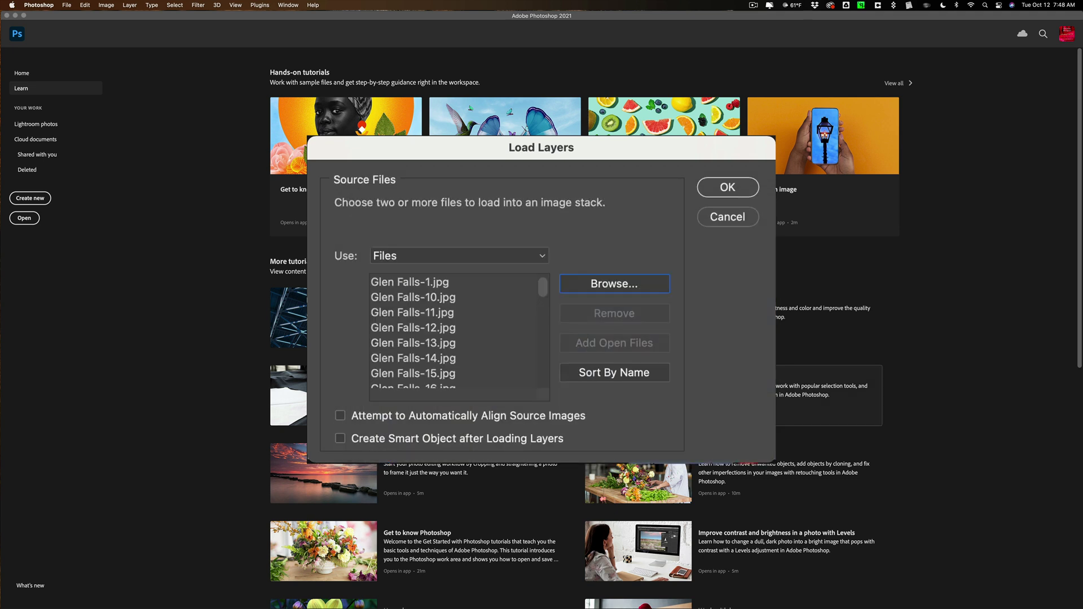
scroll(497, 355, "down", 9)
scroll(496, 356, "up", 10)
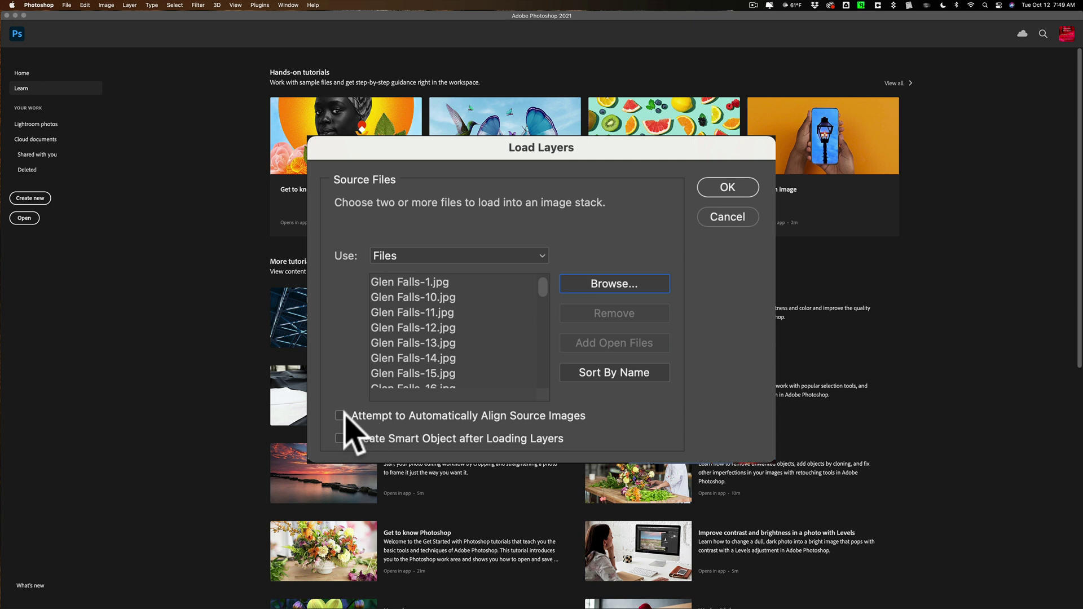
Enable Auto-Align and Create Smart Object, then load the stack.
left_click(352, 416)
left_click(364, 438)
left_click(725, 188)
left_click(727, 188)
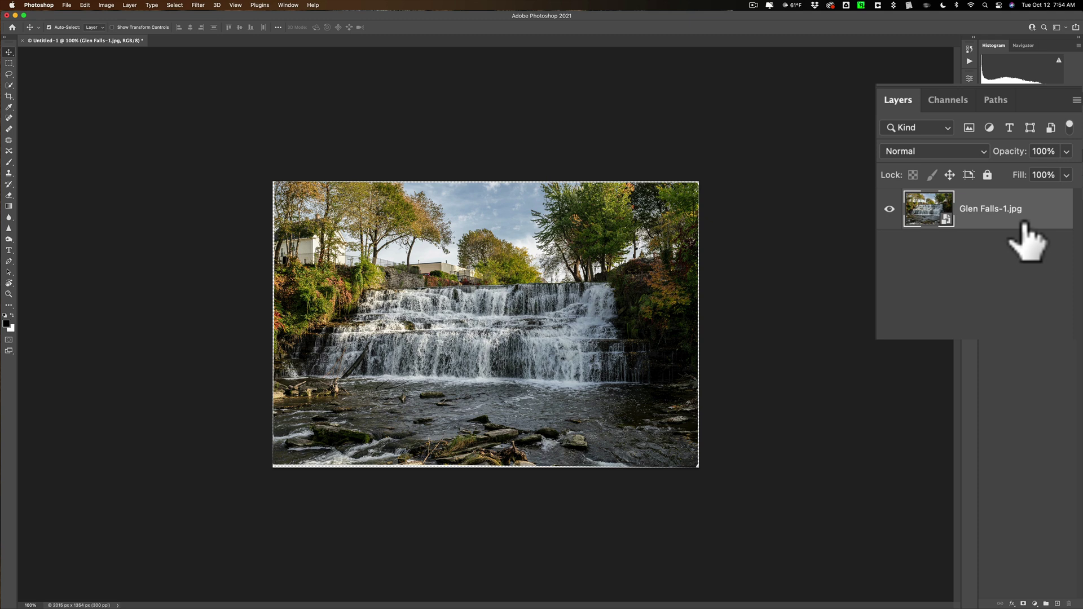
Duplicate the Glen Falls-1.jpg smart object layer with Cmd+J.
key("super")
key("super+j")
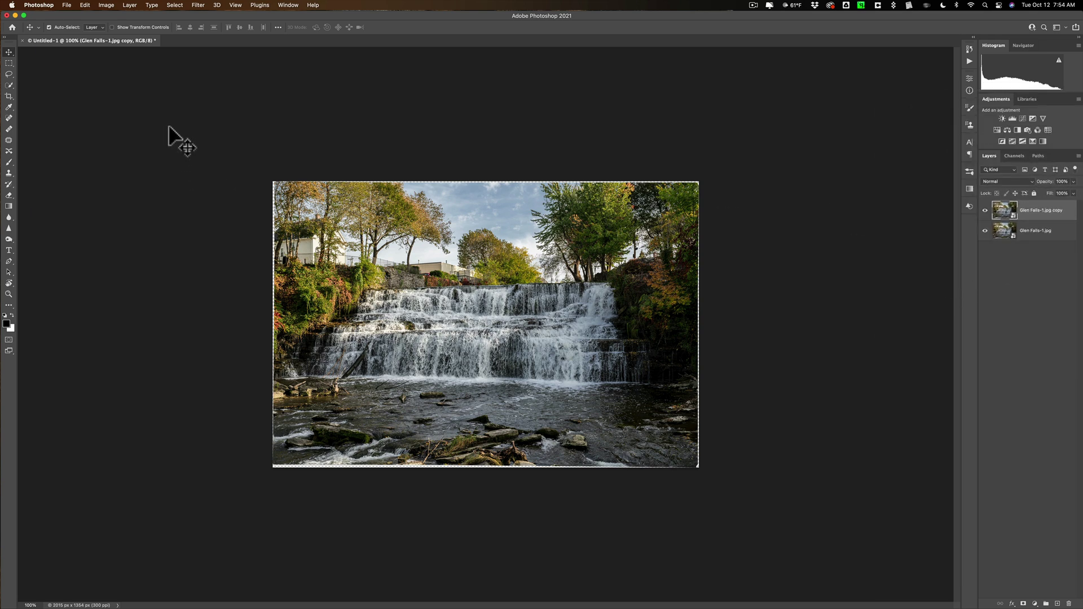
Set the copy layer's Smart Objects Stack Mode to Median.
left_click(131, 5)
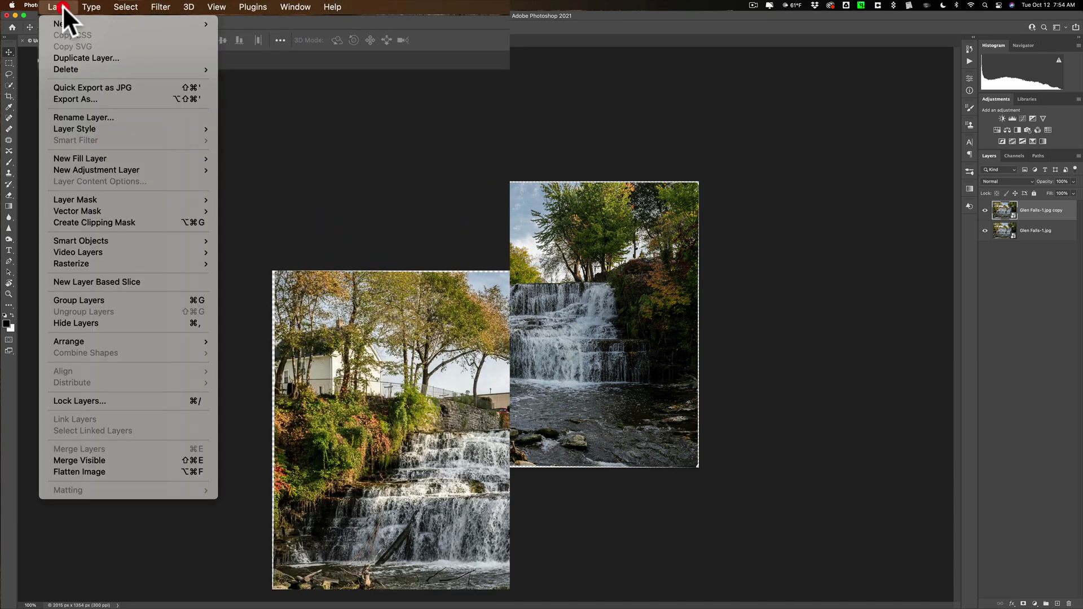
mouse_move(147, 241)
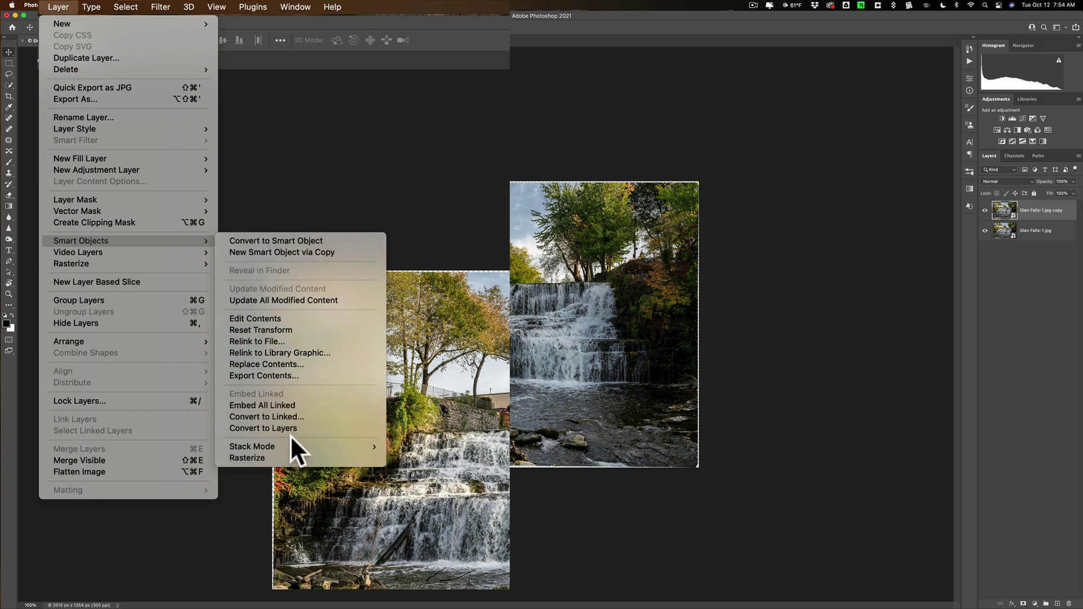
mouse_move(301, 442)
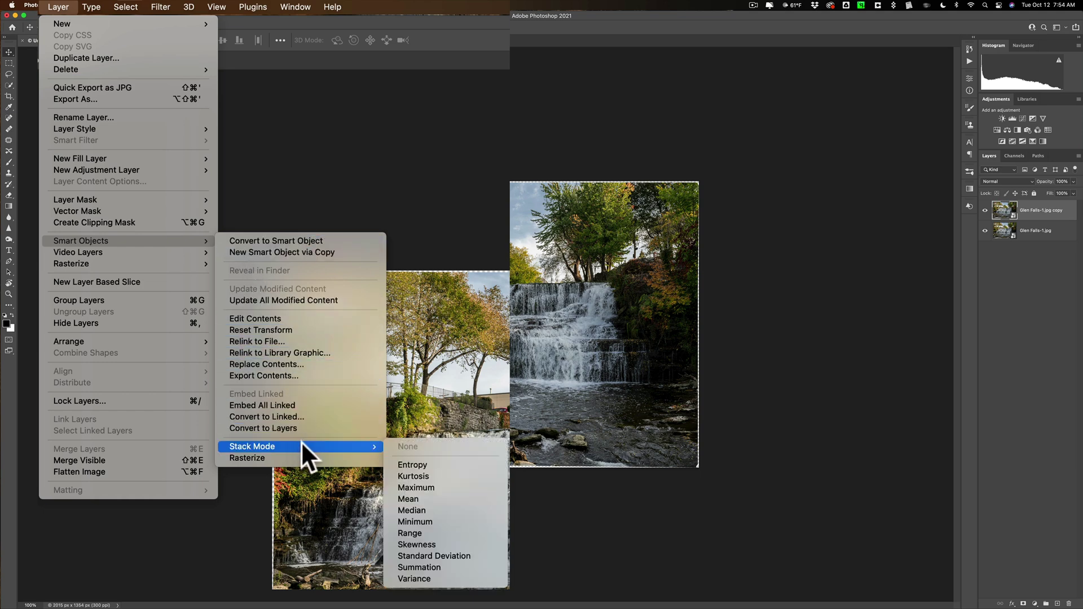
left_click(434, 510)
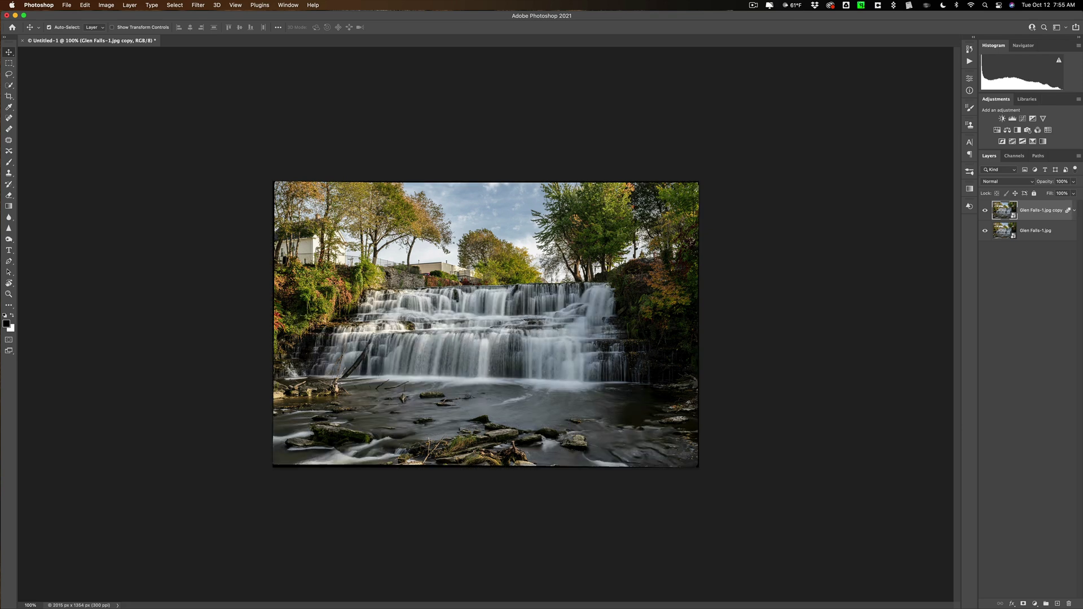
Fit the photo on screen and toggle the Median copy to compare with the original.
key("super")
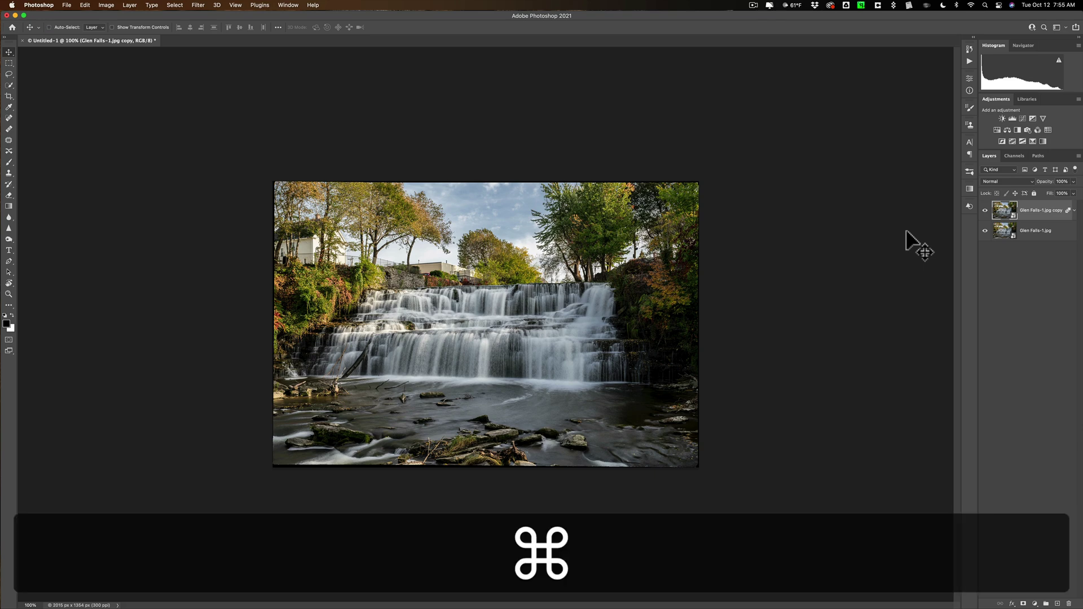
key("super+0")
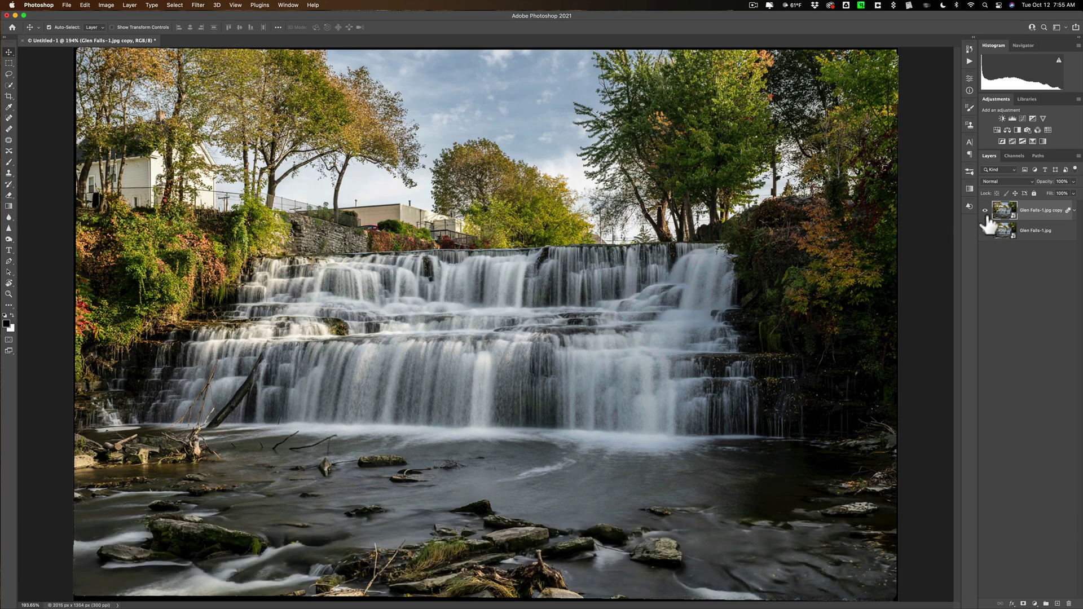
left_click(985, 209)
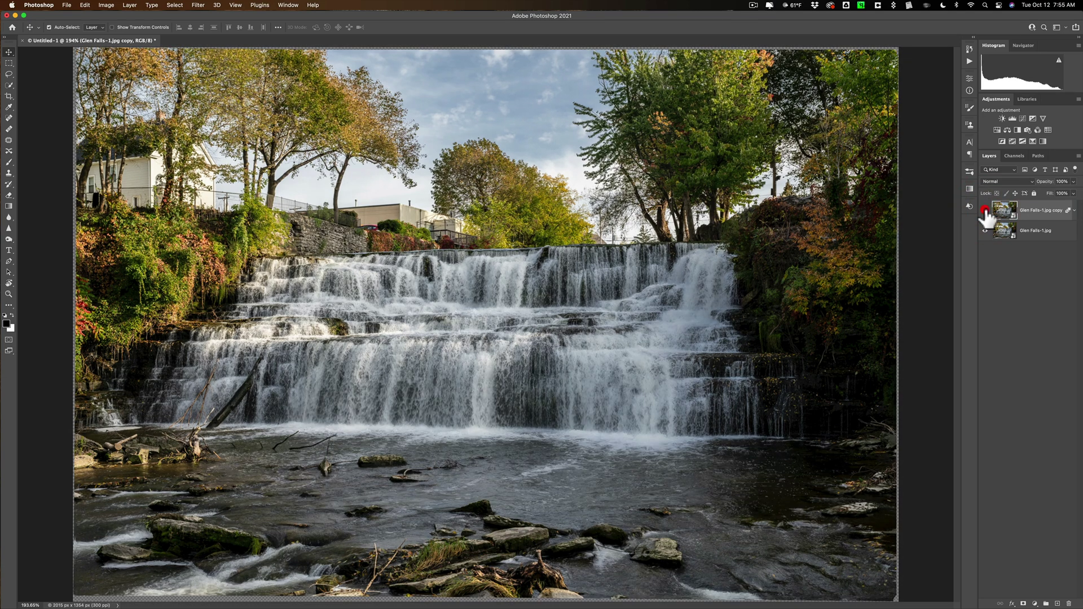
left_click(984, 210)
left_click(985, 210)
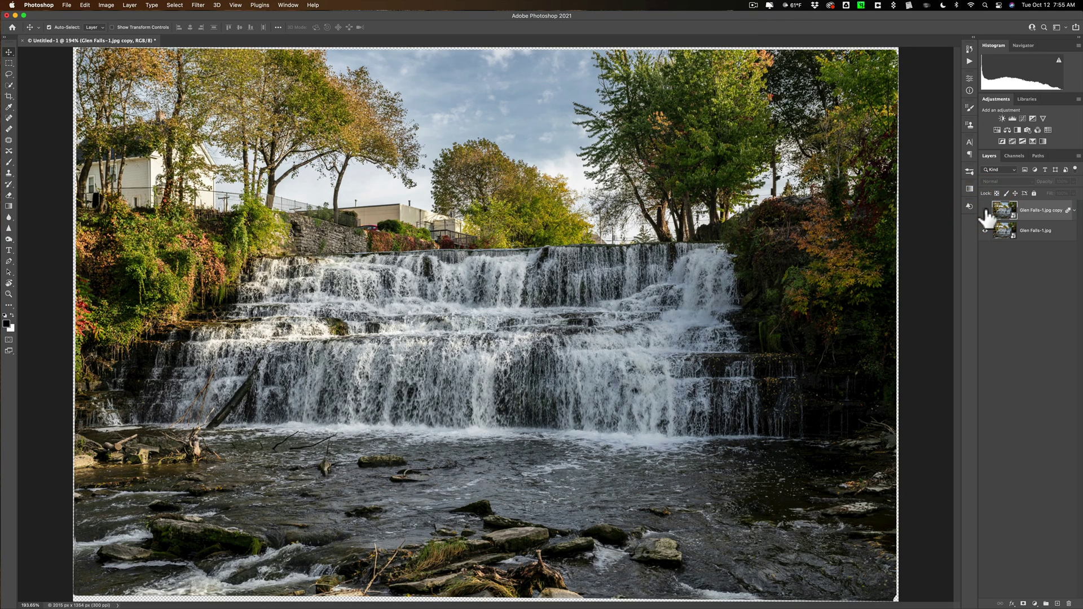
left_click(985, 210)
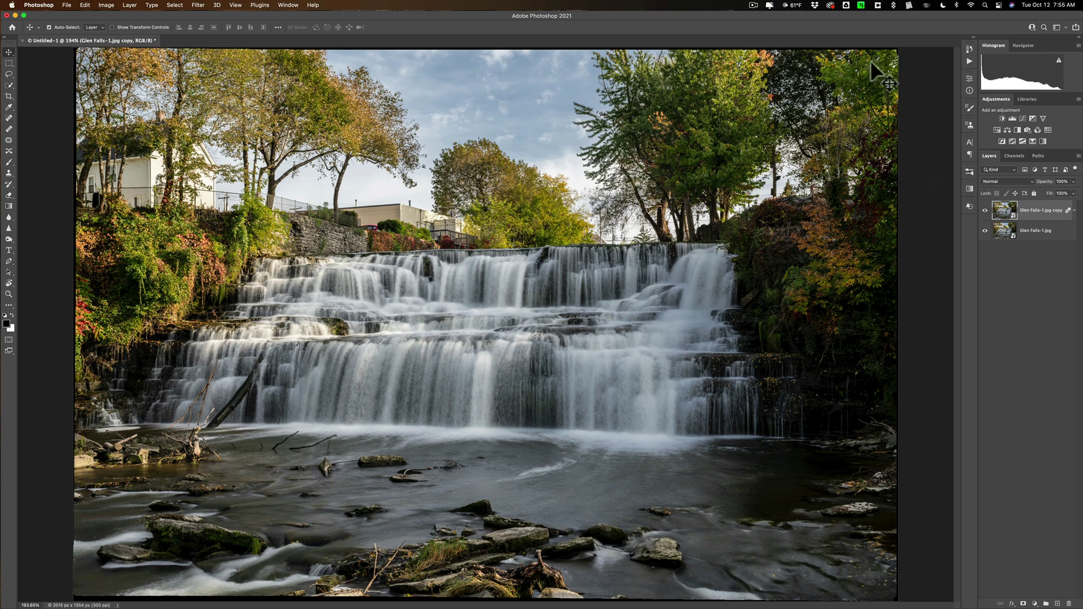
Keep toggling the silky copy's visibility, finishing with it shown.
left_click(985, 211)
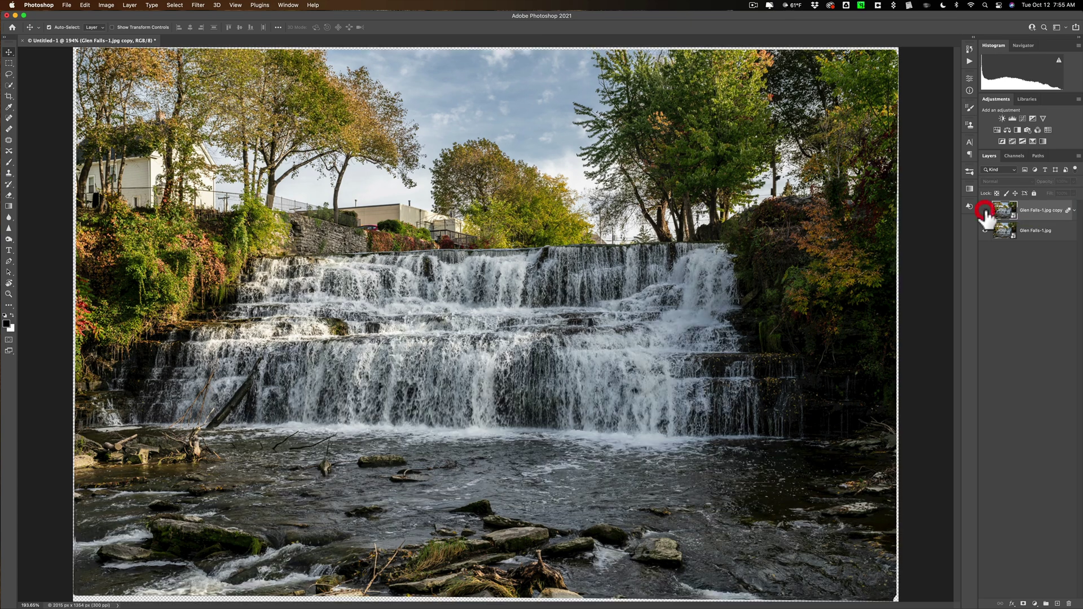
left_click(985, 211)
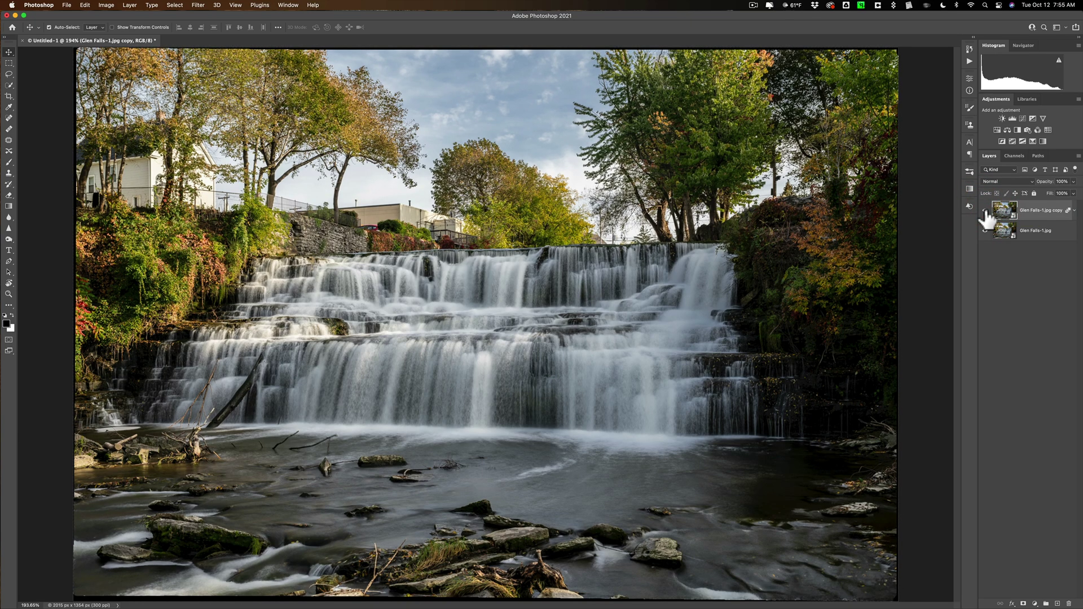
left_click(985, 211)
left_click(985, 211)
left_click(985, 210)
left_click(985, 211)
left_click(985, 211)
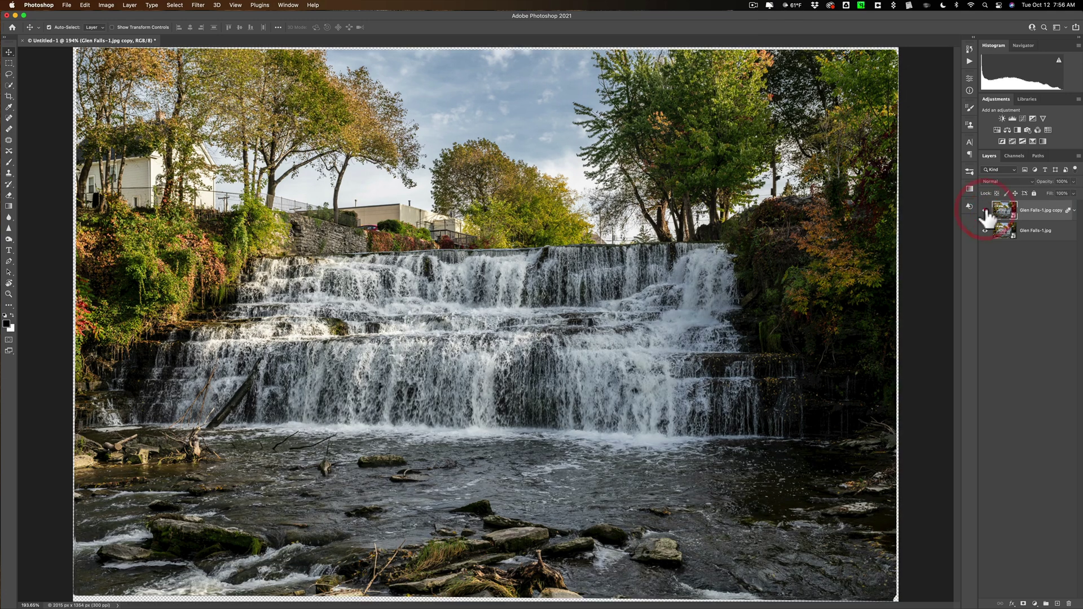
left_click(985, 212)
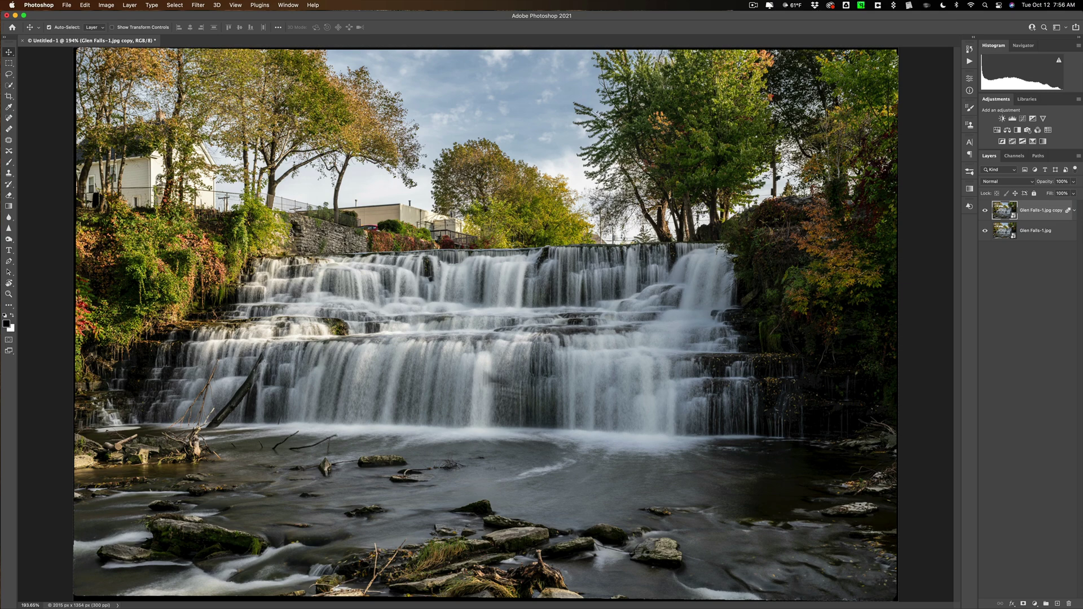
Open Glen Falls-1.jpg through File > Open as a separate document.
left_click(67, 6)
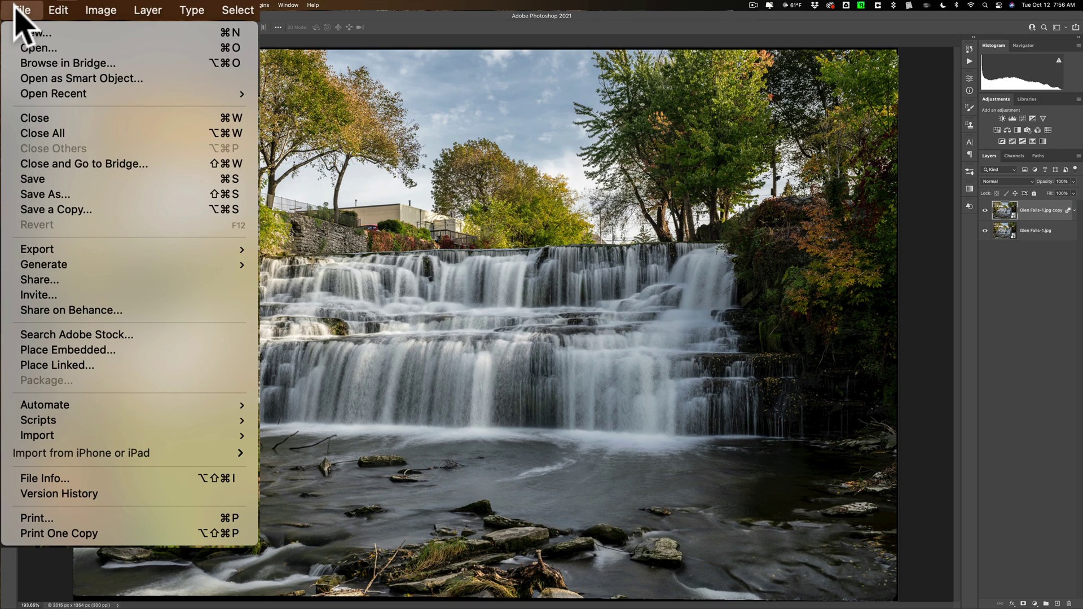
left_click(63, 27)
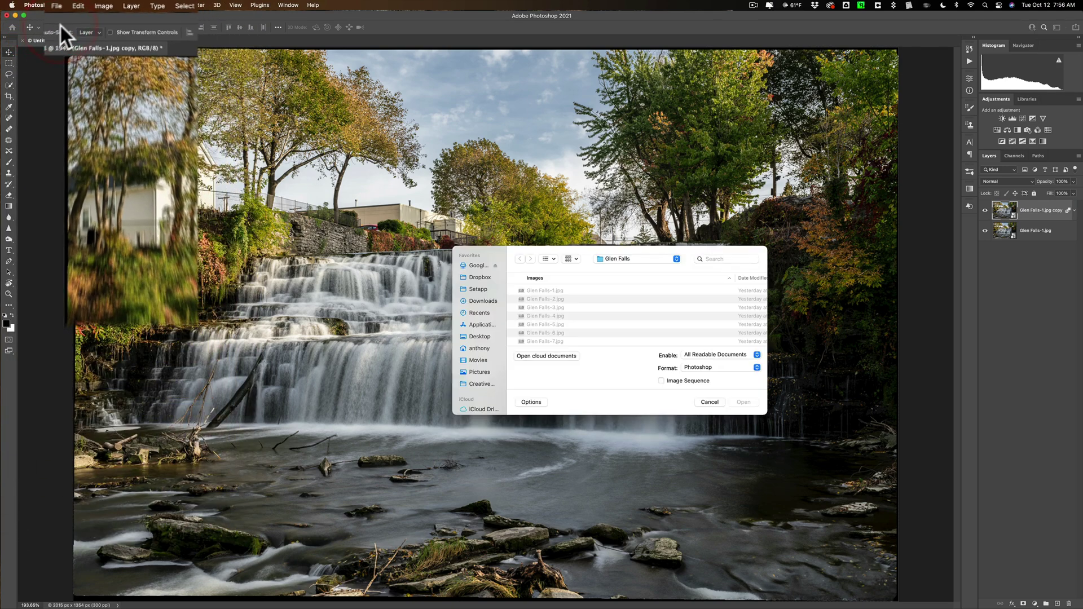
left_click(545, 290)
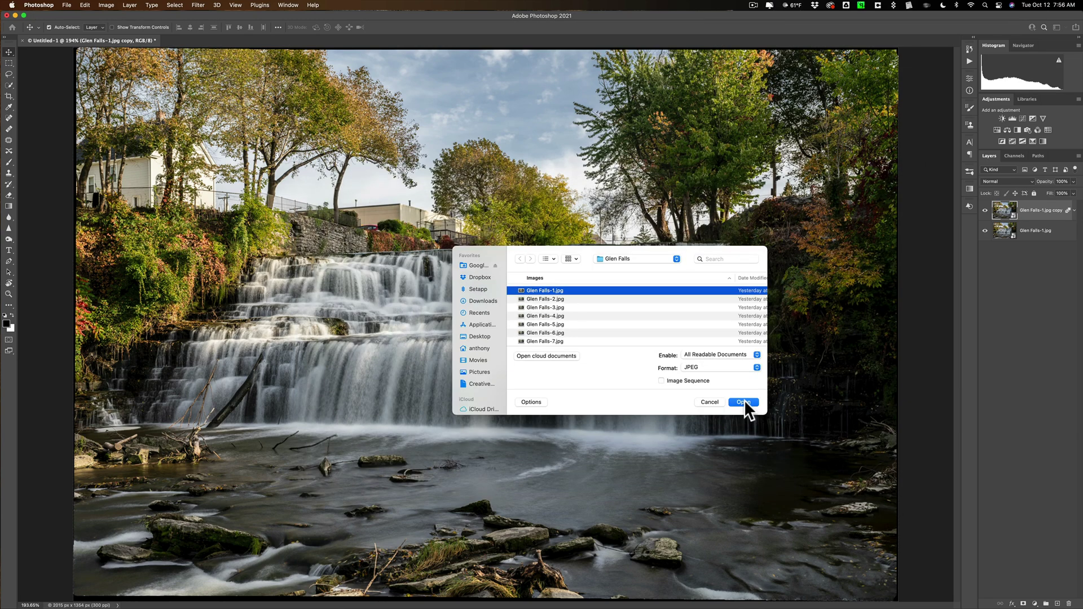
left_click(744, 402)
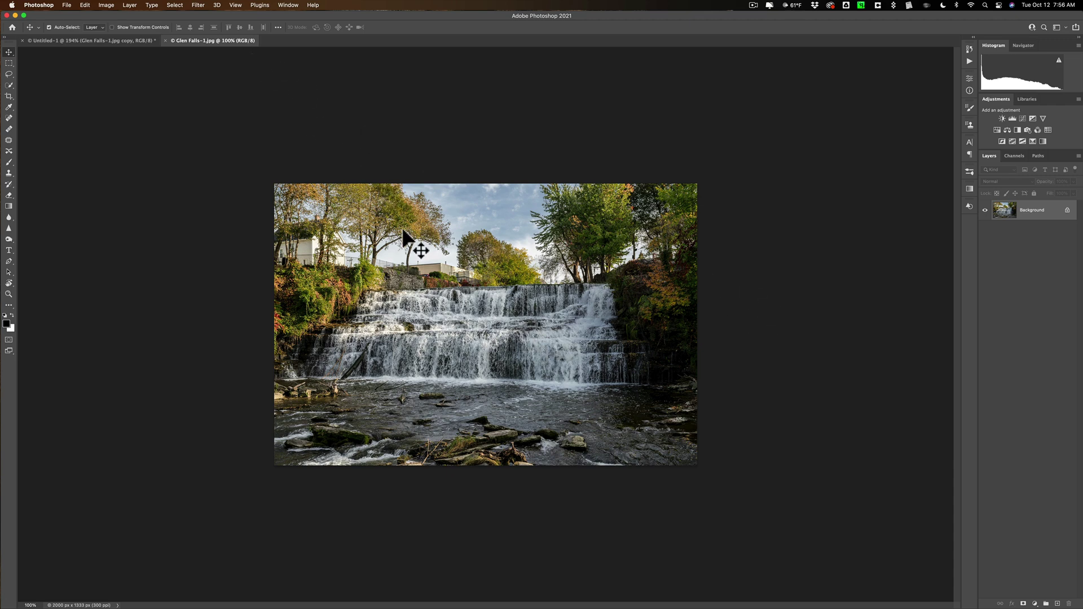
With the Move tool, Shift-drag the sharp Glen Falls-1.jpg onto Untitled-1 as Layer 1.
key("v")
left_click_drag(467, 289, 461, 255)
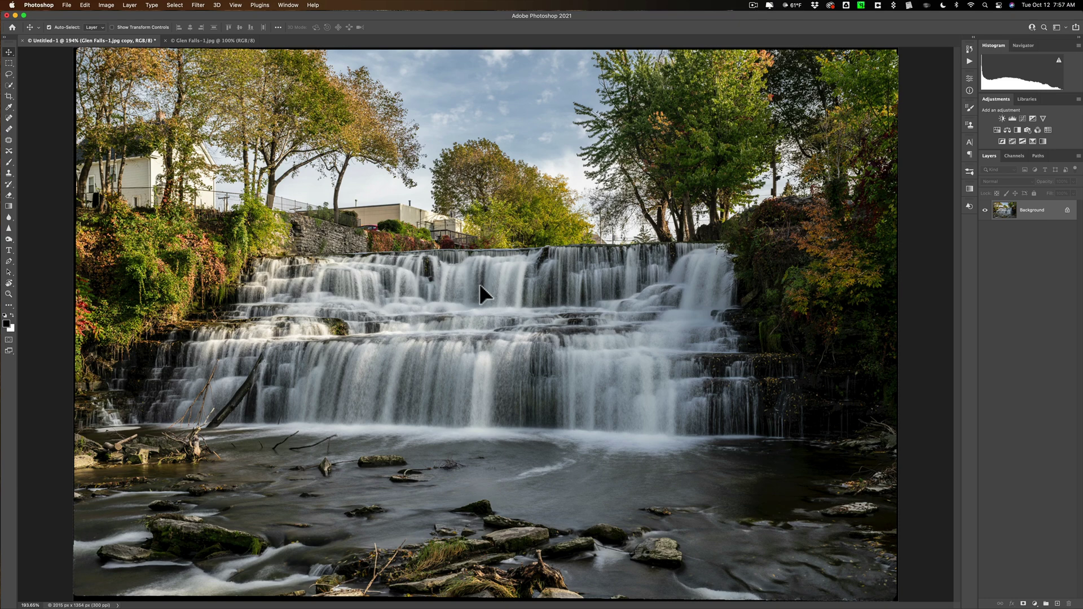
key("shift")
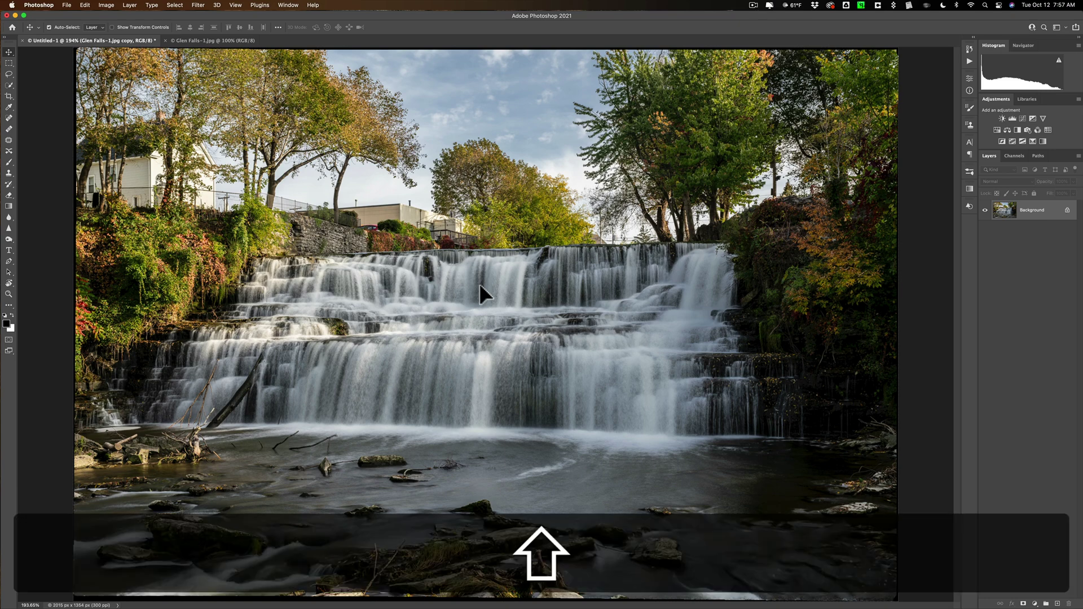
left_click_drag(480, 283, 479, 283)
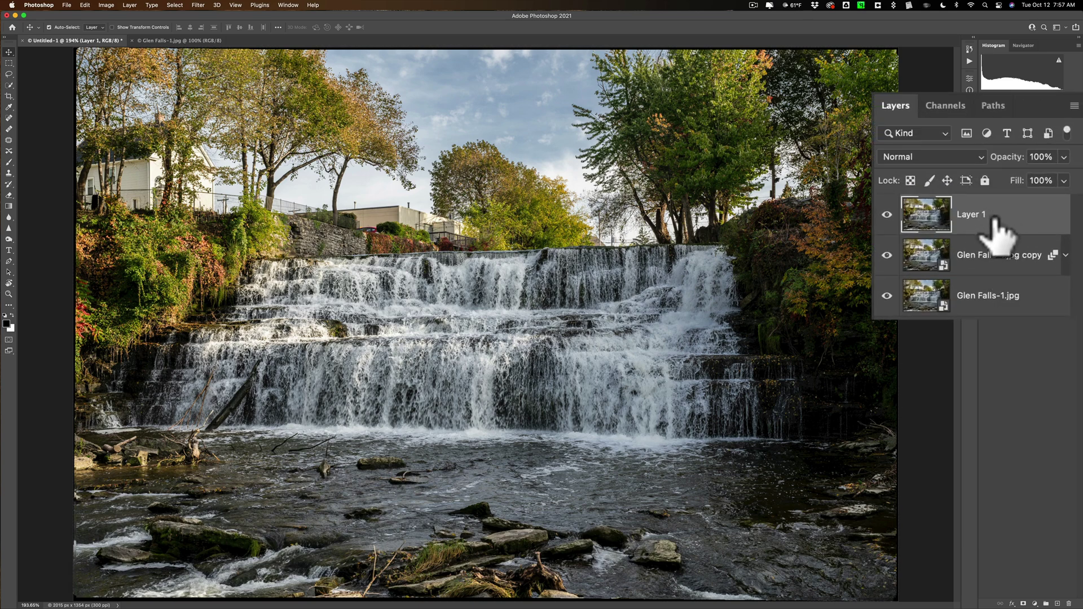
Toggle Layer 1's visibility repeatedly to compare the crisp and silky blurred water.
left_click(887, 215)
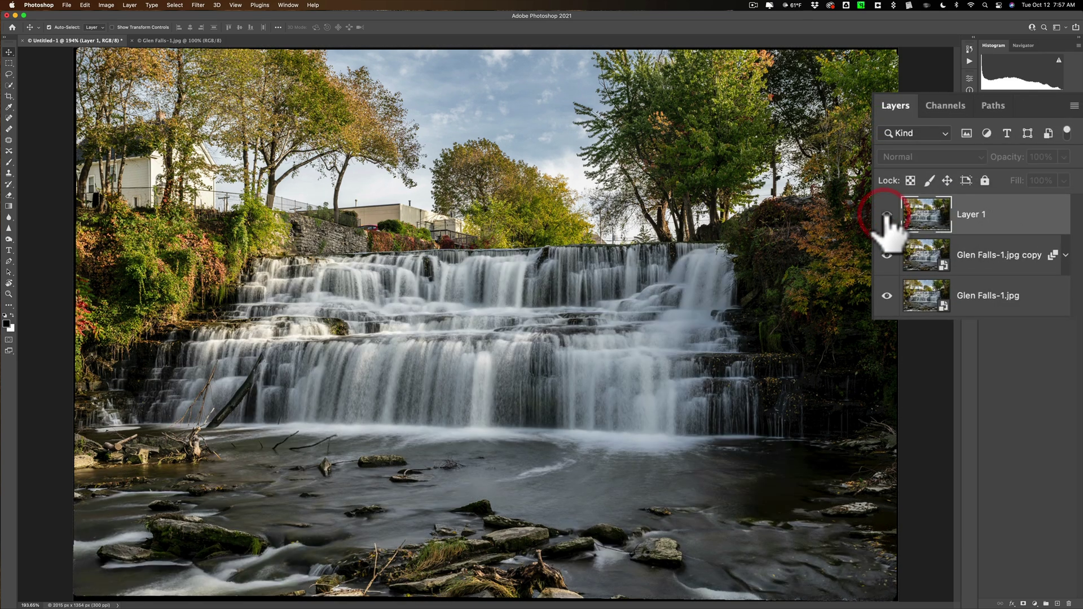
left_click(887, 216)
left_click(886, 215)
left_click(886, 215)
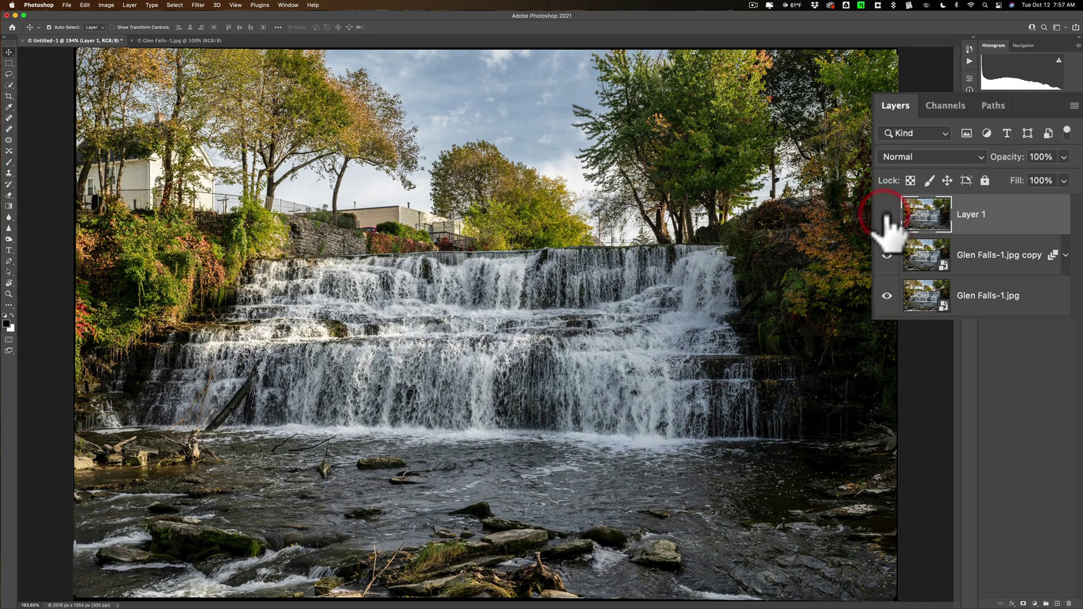
left_click(887, 216)
left_click(886, 215)
left_click(886, 215)
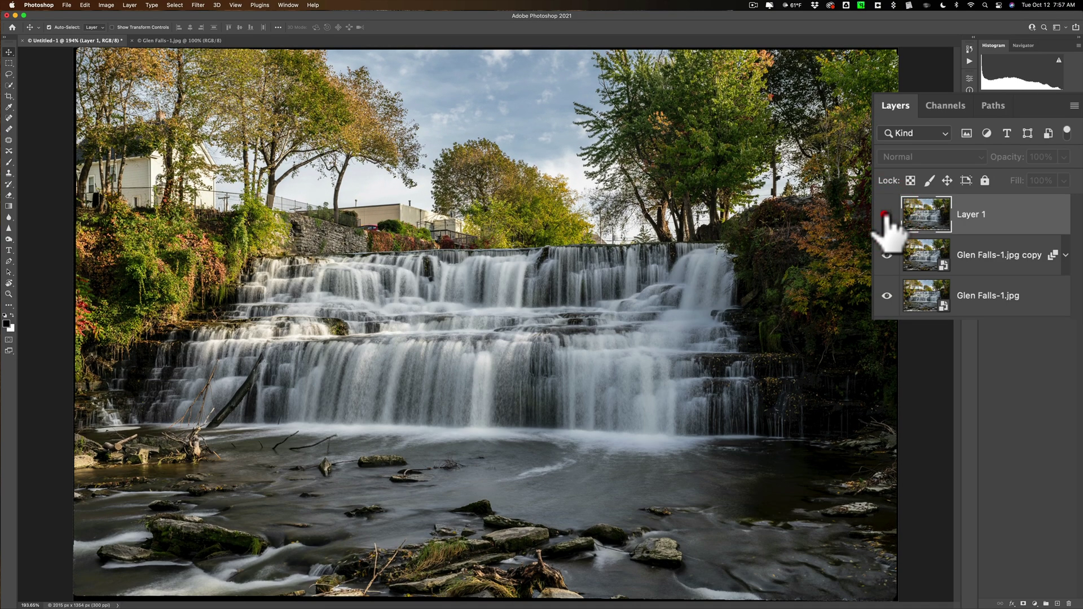
left_click(886, 215)
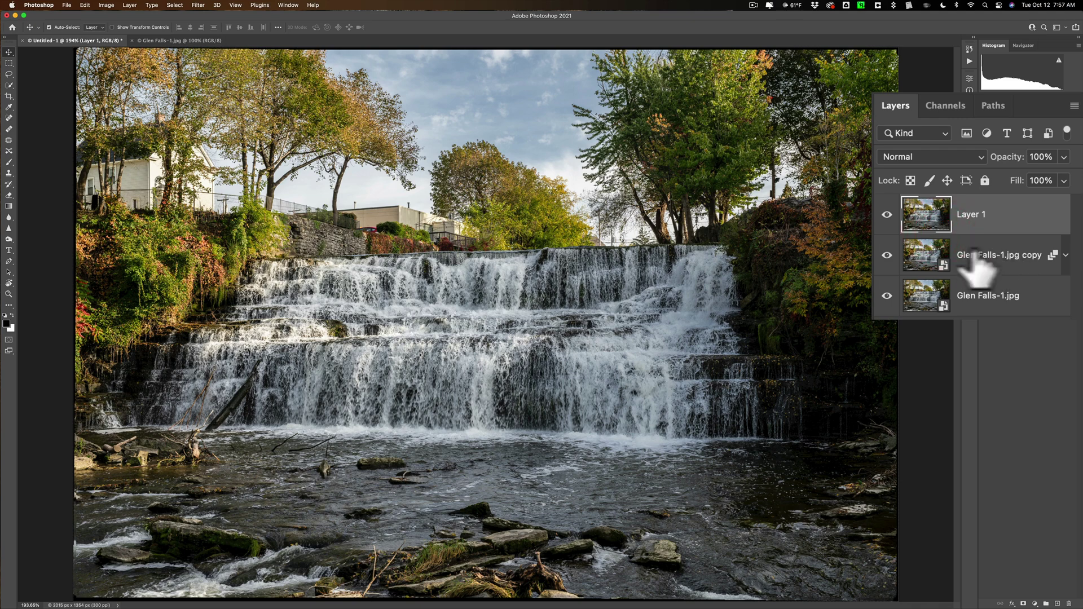
Select the Glen Falls-1.jpg copy layer, then Layer 1, then the copy again.
left_click(991, 258)
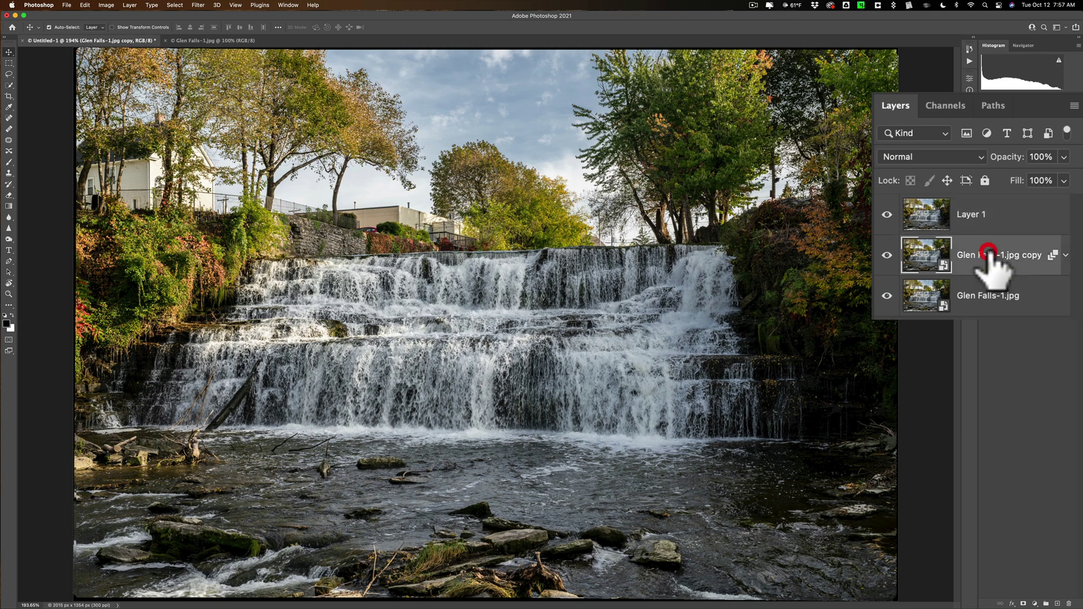
left_click(1004, 217)
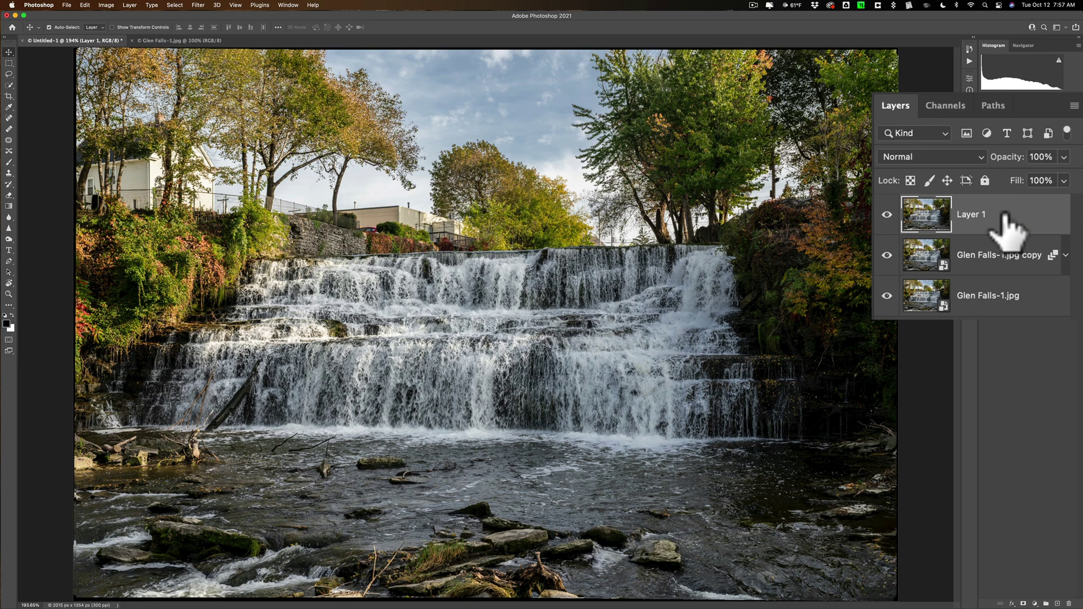
left_click(1001, 248)
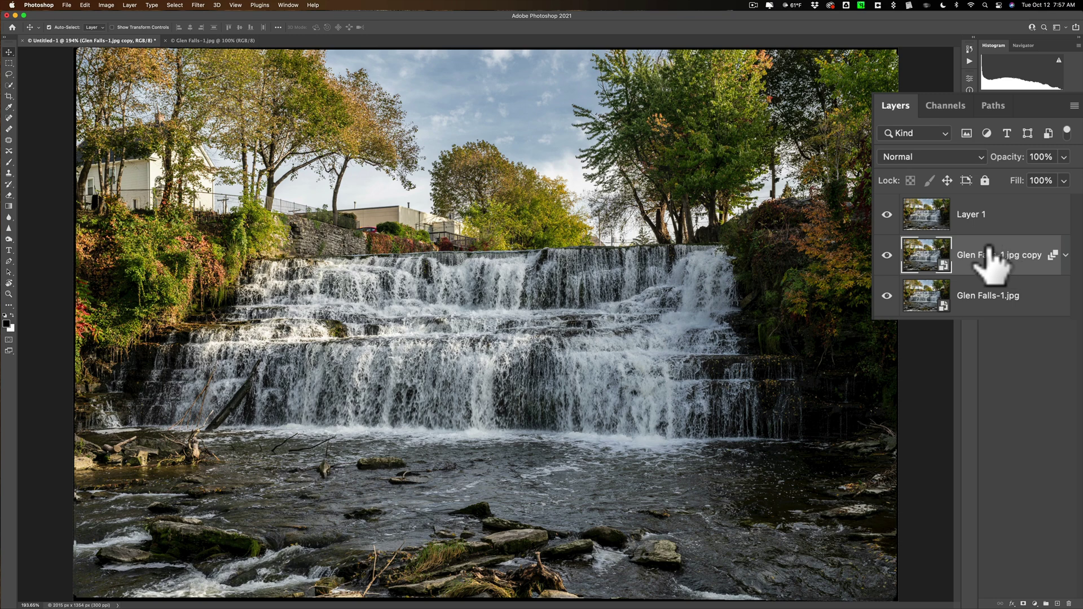
Rasterize the Glen Falls-1.jpg copy layer, then show and select sharp Layer 1 again.
left_click(888, 216)
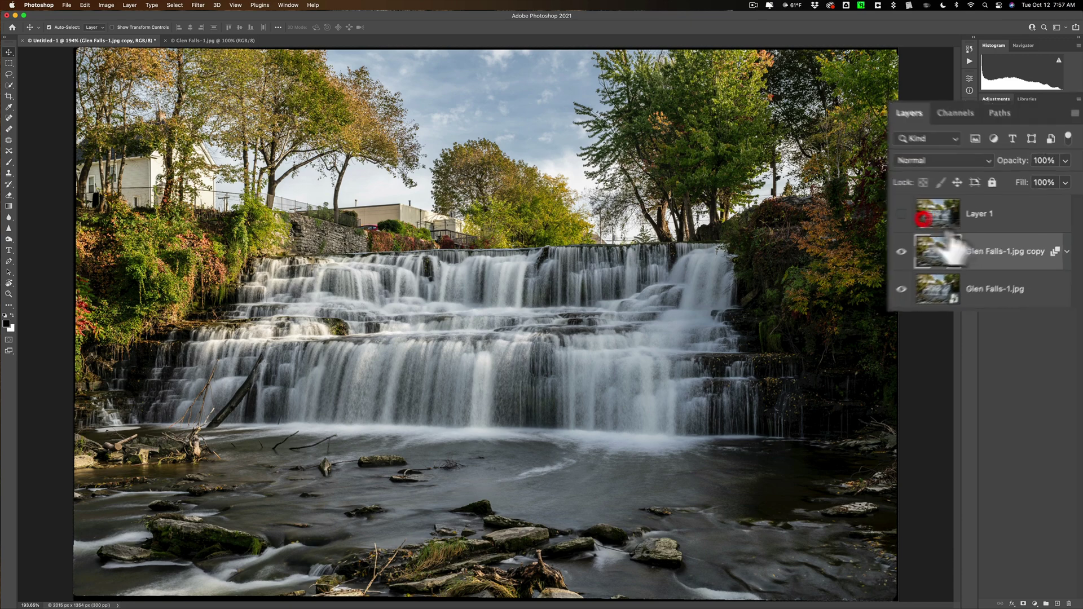
right_click(1031, 226)
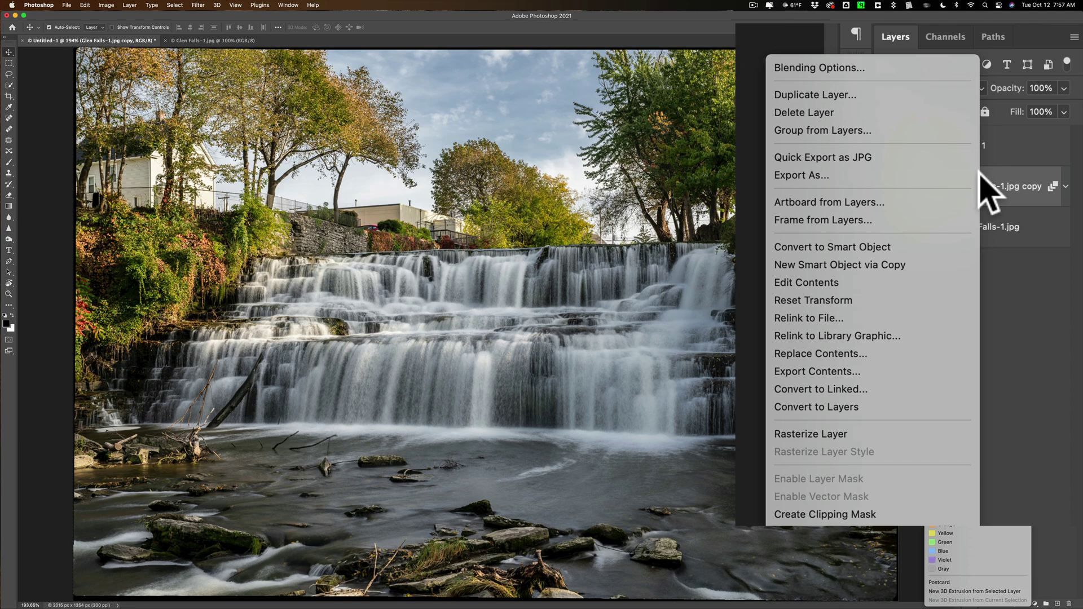
left_click(829, 434)
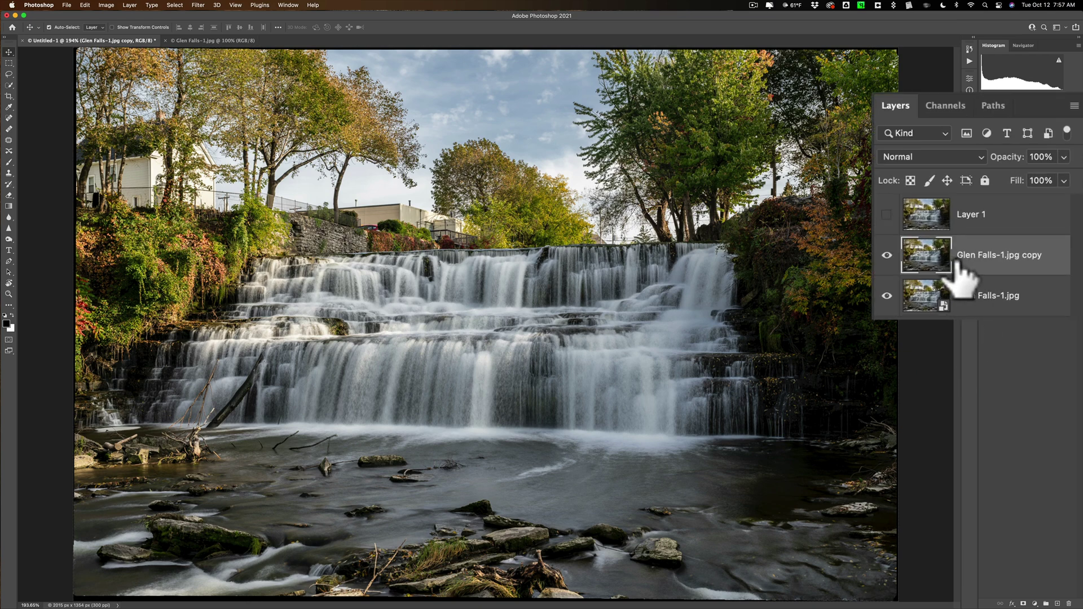
left_click(886, 215)
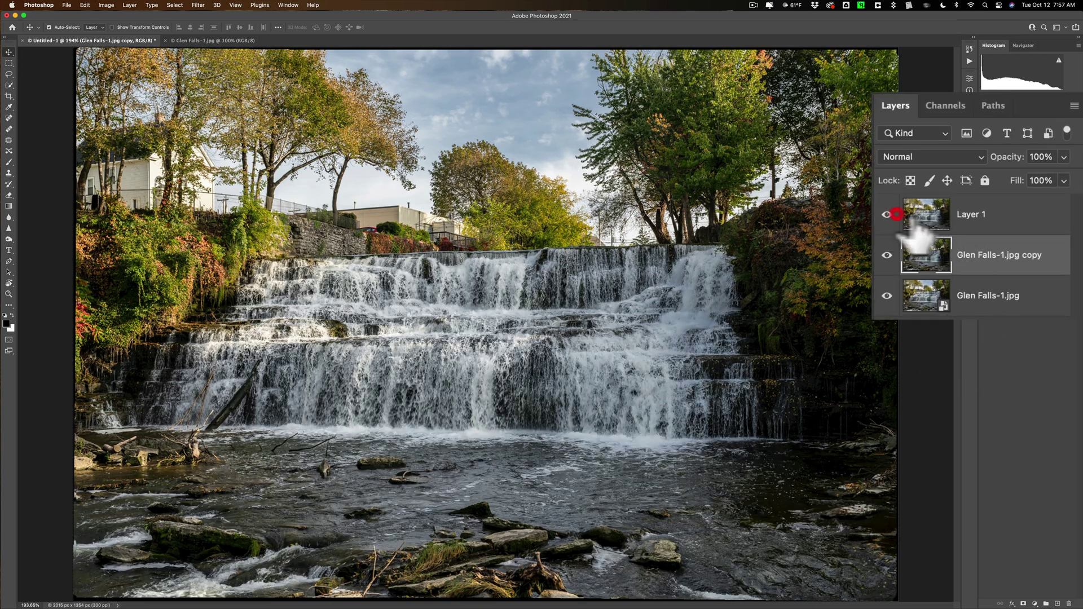
left_click(1004, 217)
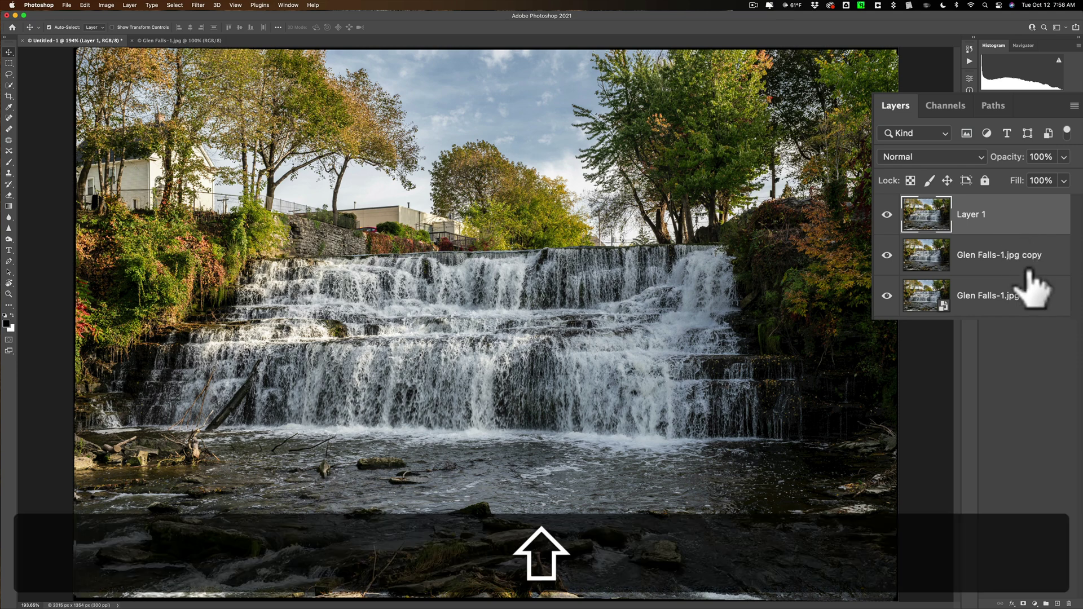
Select Layer 1 with the Glen Falls-1.jpg copy and auto-align them using Auto projection.
left_click(1051, 264, "shift")
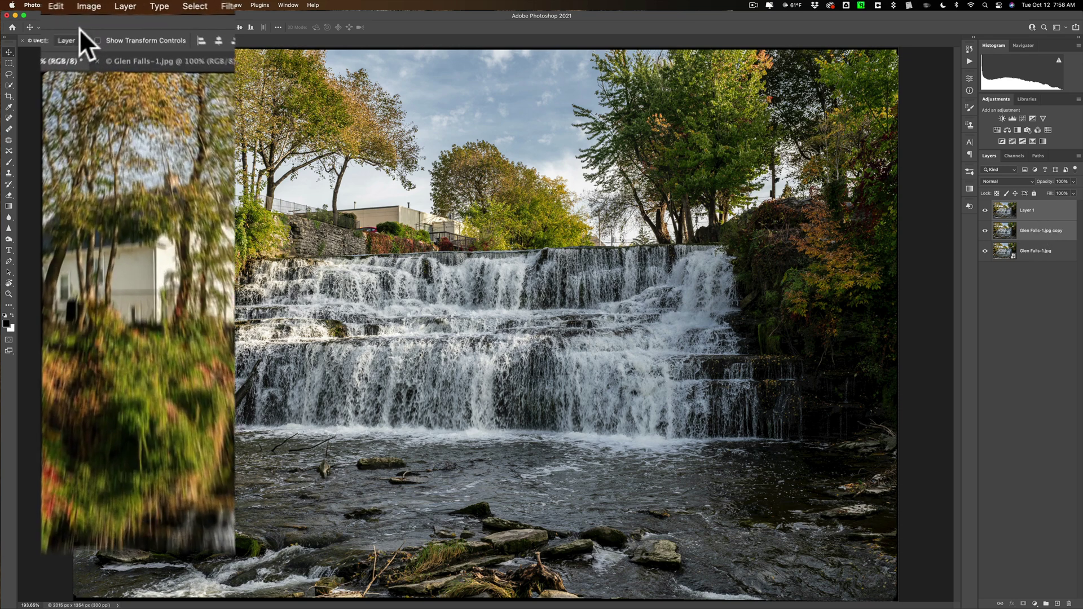
left_click(40, 7)
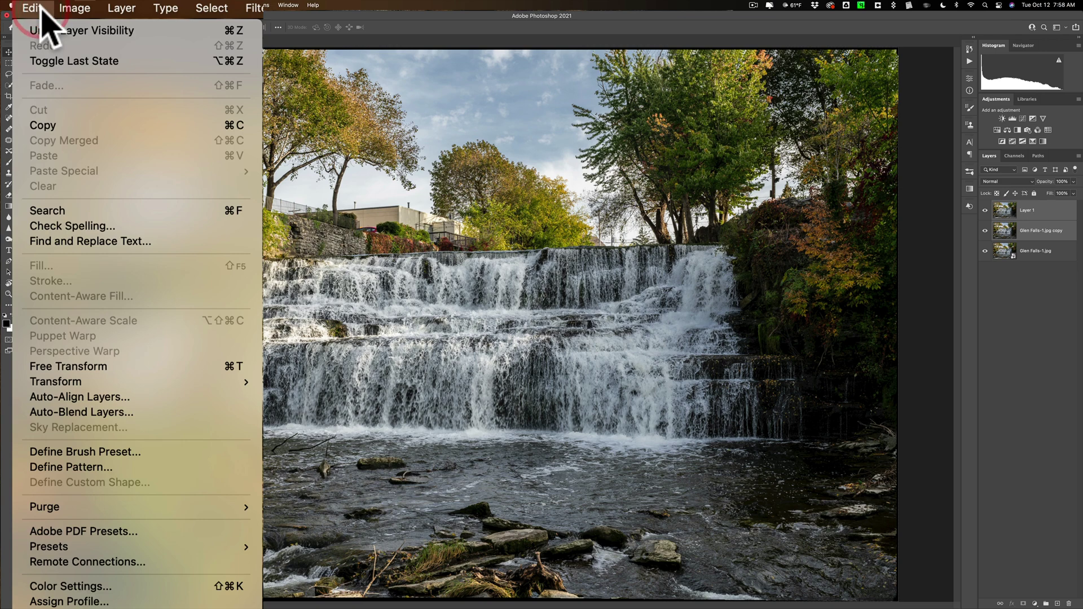
left_click(65, 396)
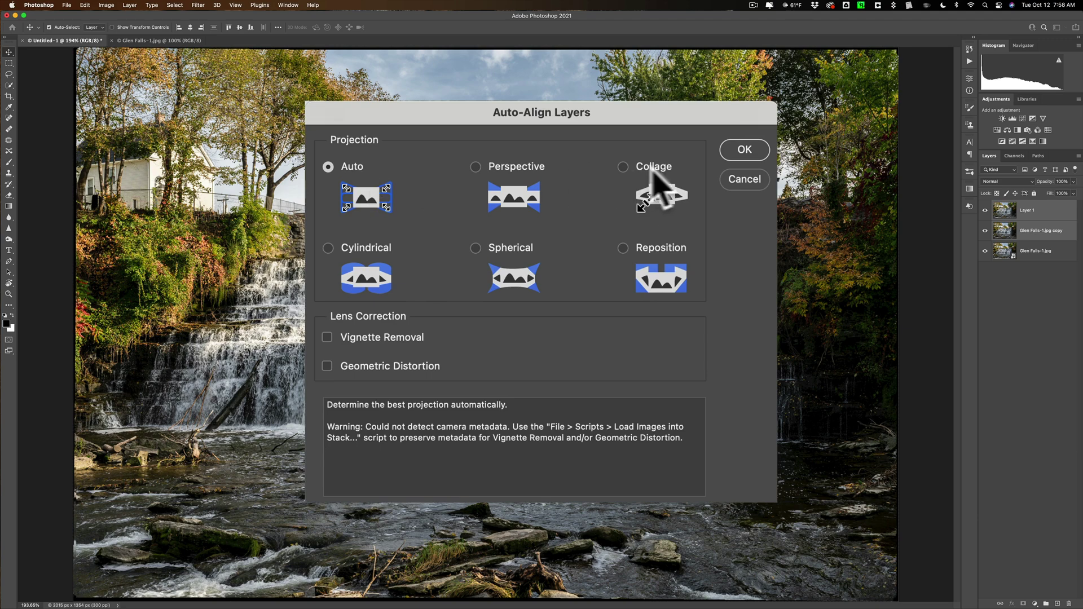
left_click(745, 151)
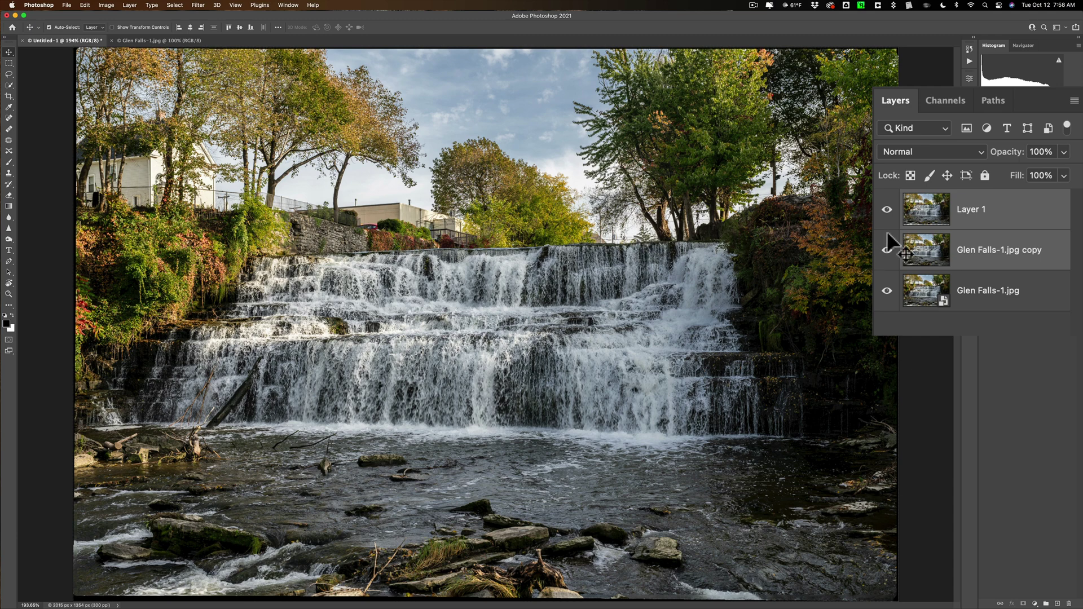
Add a white layer mask to Layer 1 and switch to the Brush tool.
left_click(1003, 280)
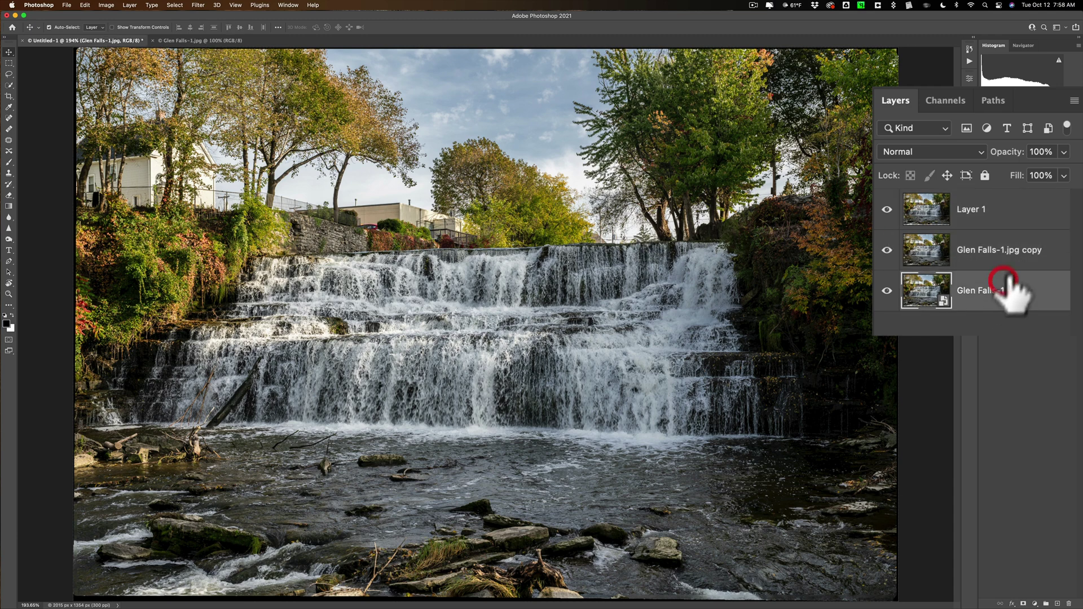
left_click(1003, 211)
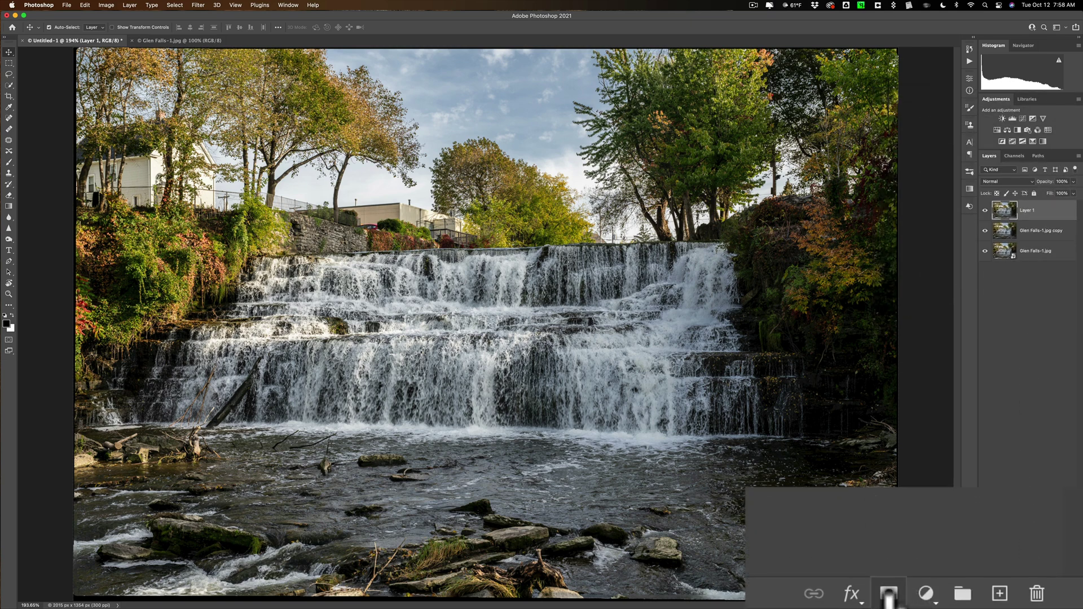
left_click(887, 561)
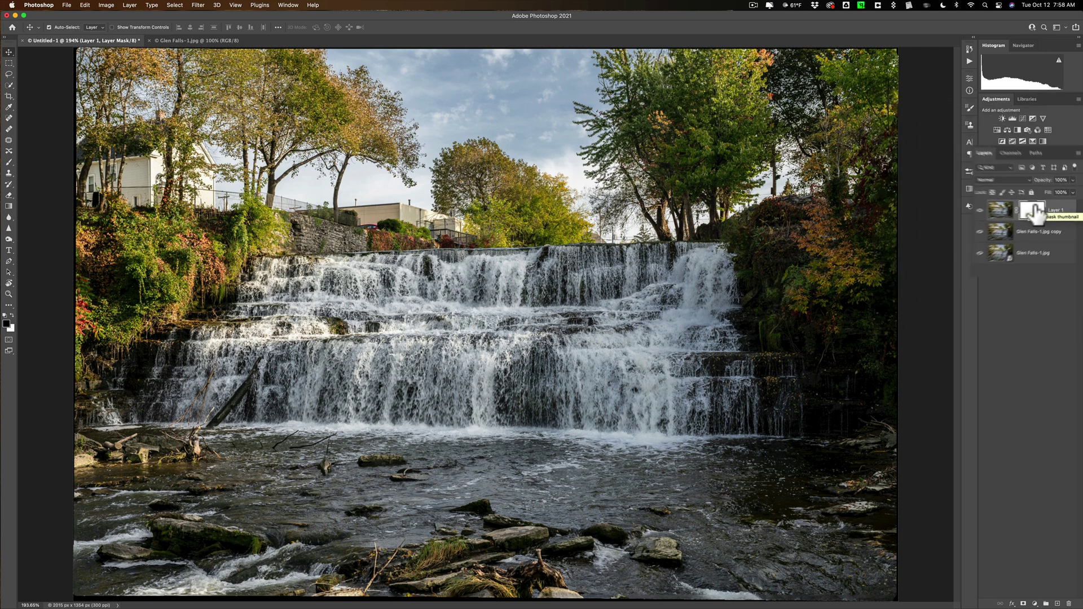
key("b")
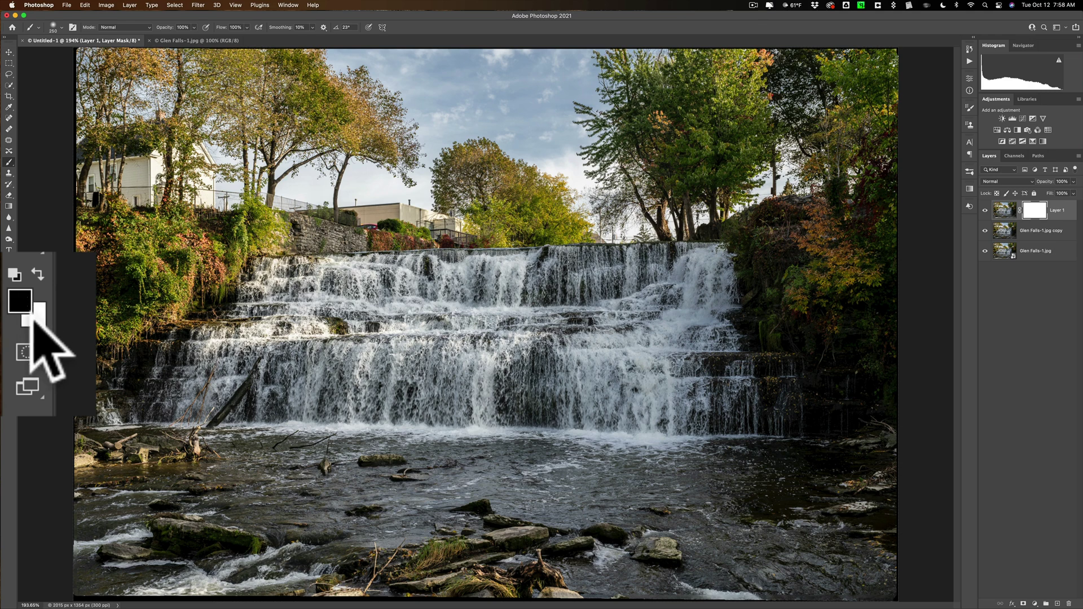
Set black as the foreground colour and paint Layer 1's mask across the waterfall.
key("d")
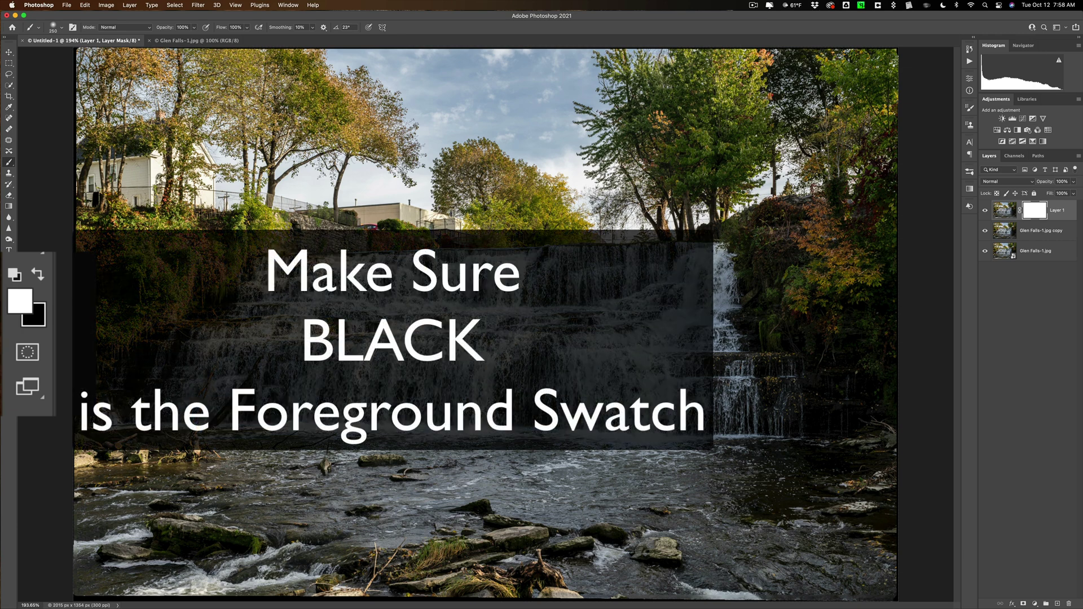
key("x")
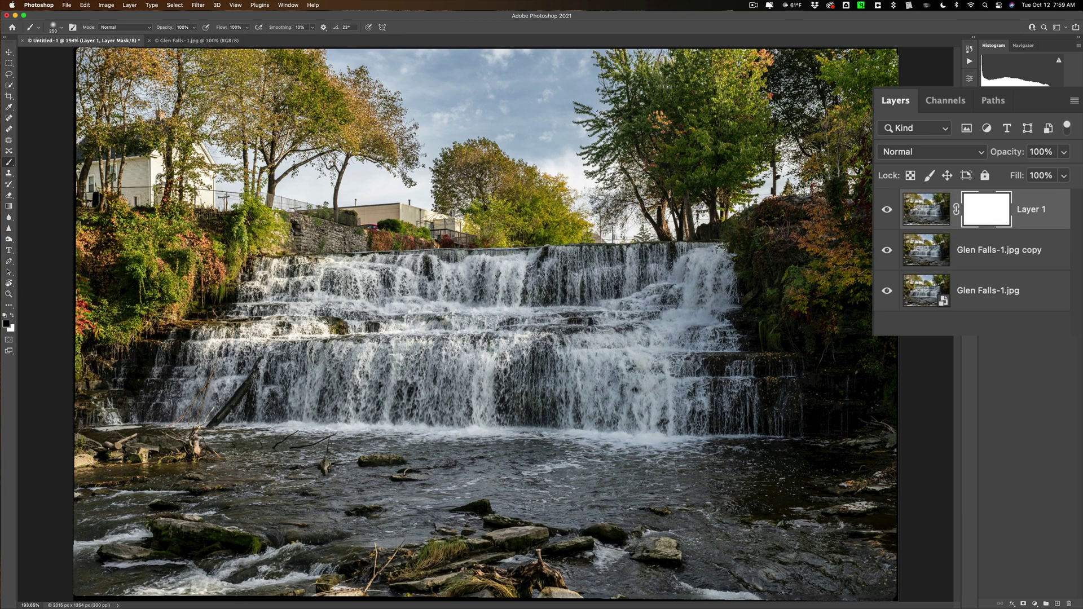
mouse_move(130, 384)
left_mouse_down()
mouse_move(744, 395)
mouse_move(762, 361)
mouse_move(564, 315)
mouse_move(293, 304)
mouse_move(225, 316)
mouse_move(271, 271)
mouse_move(338, 254)
mouse_move(655, 259)
left_mouse_up()
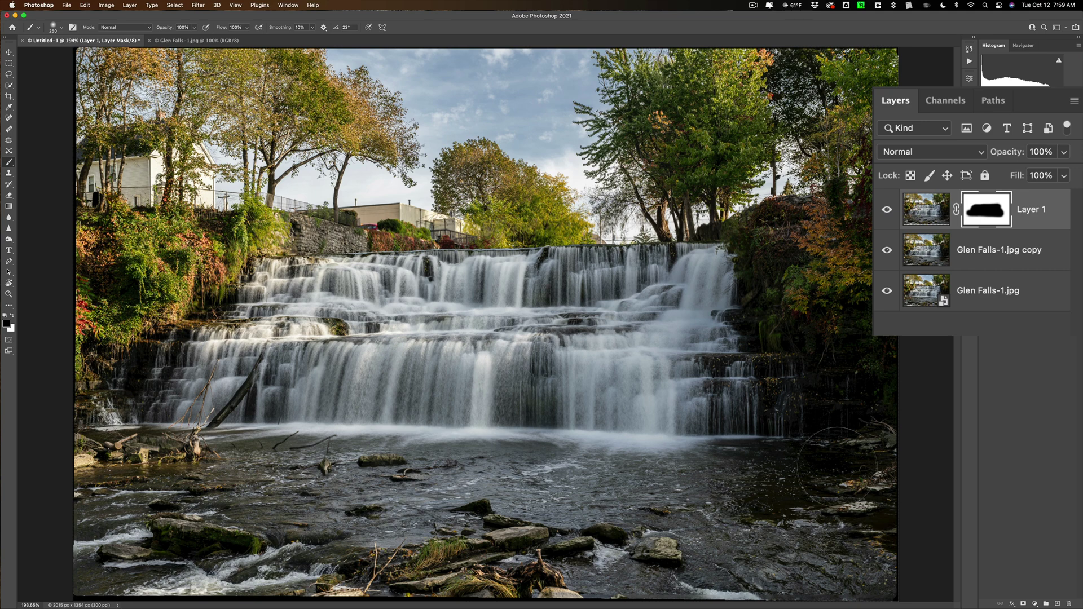
Paint black into the mask over the river and lower band of water.
key("super+minus")
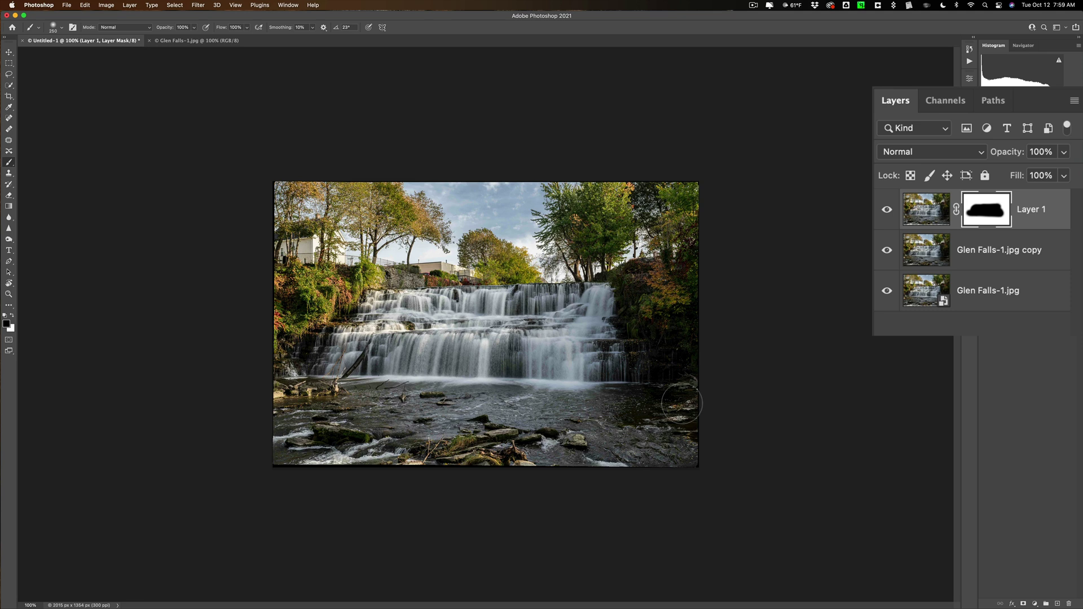
left_click_drag(682, 404, 288, 417)
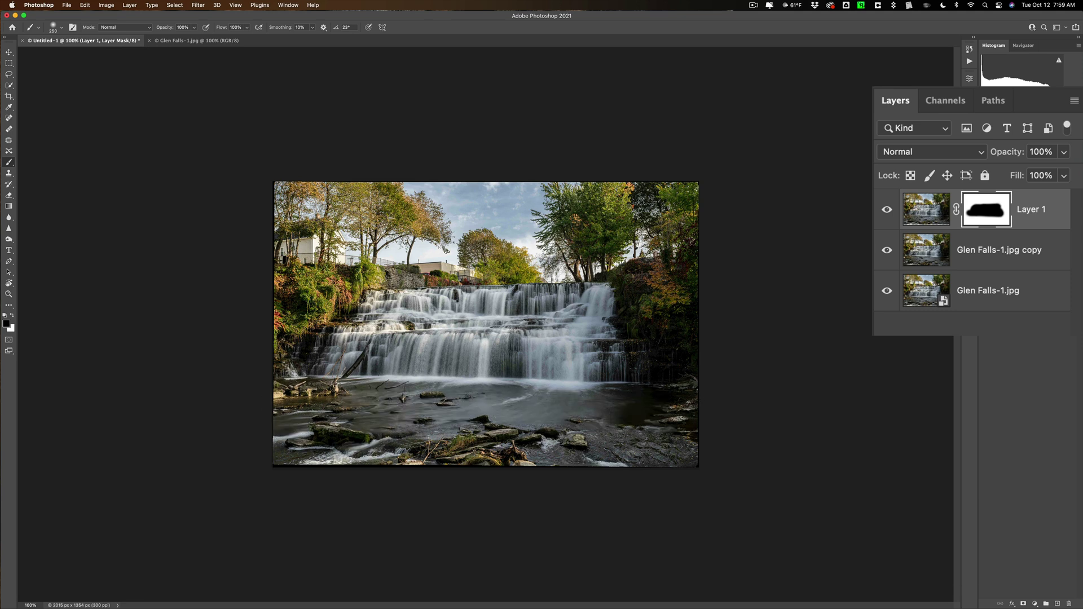
mouse_move(403, 448)
left_mouse_down()
mouse_move(302, 448)
mouse_move(699, 451)
left_mouse_up()
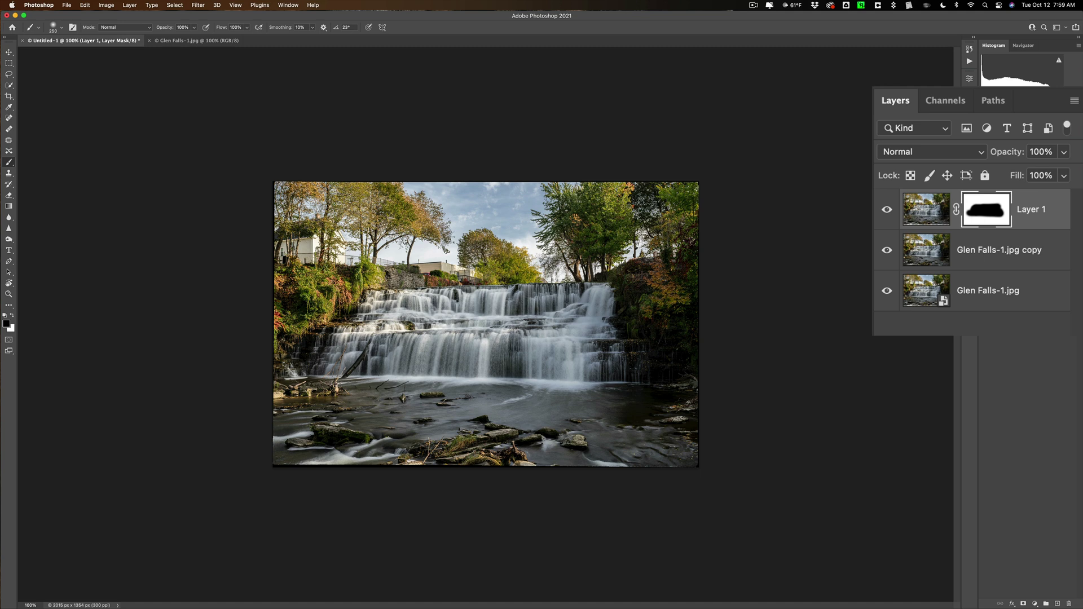
left_click_drag(545, 381, 546, 377)
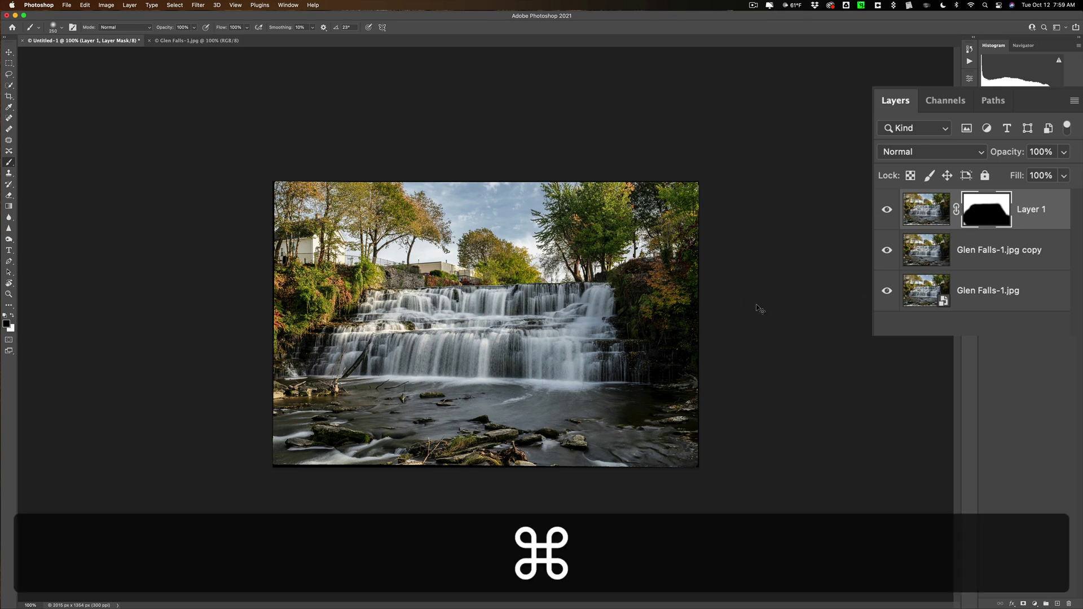
key("super+0")
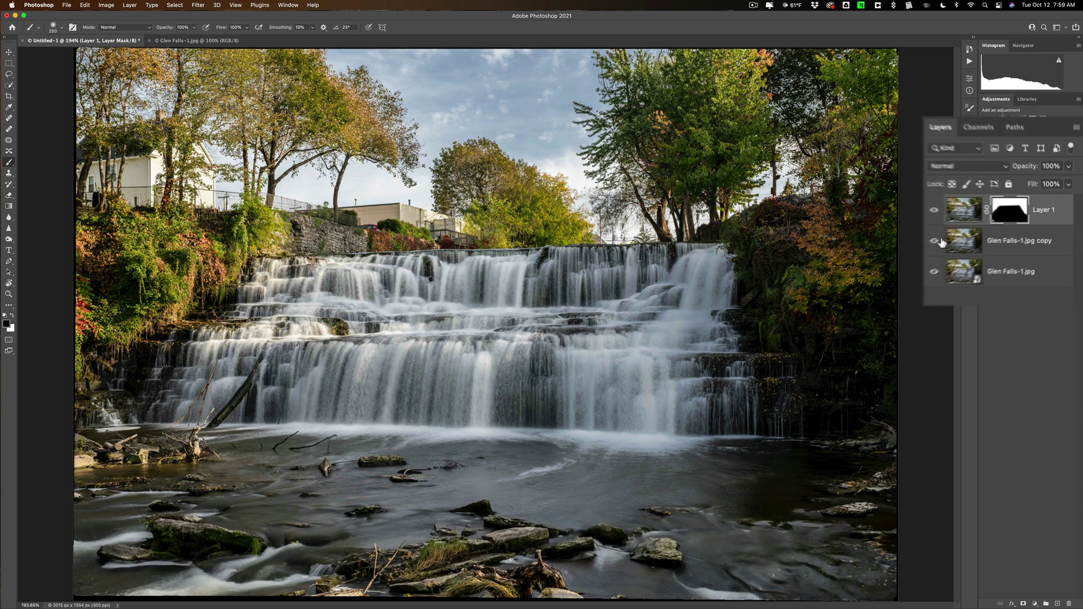
Toggle the blurred copy and solo the original Glen Falls-1.jpg to compare, then zoom to 100%.
left_click(985, 230)
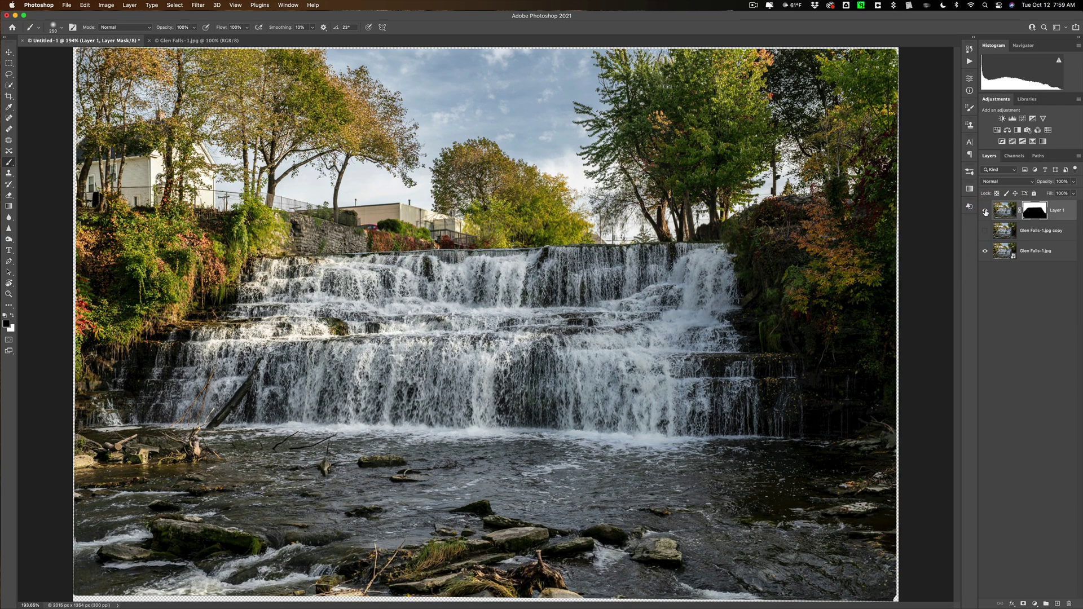
left_click(985, 229)
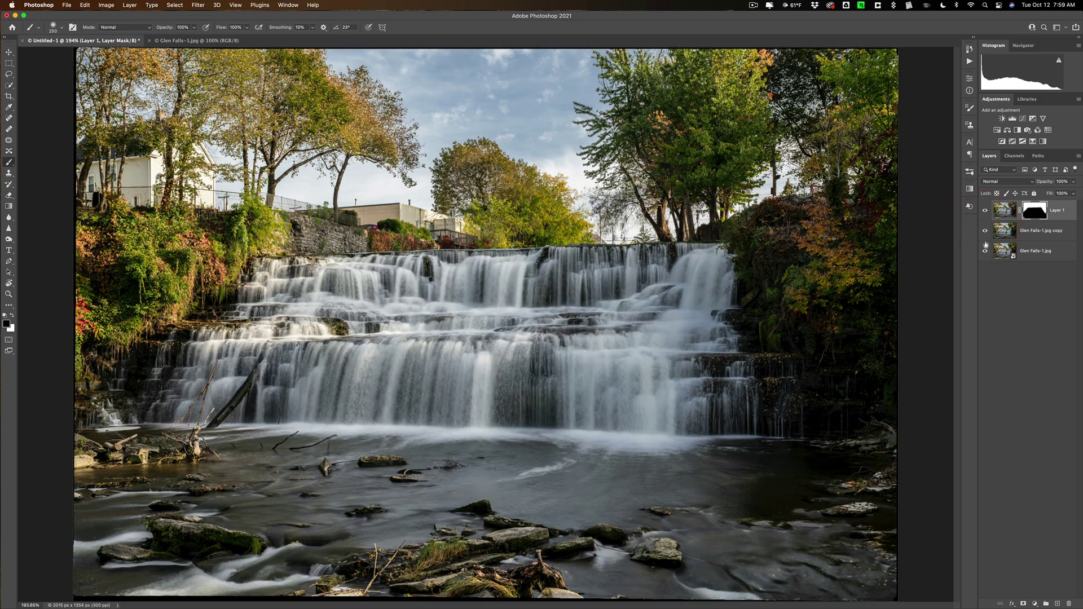
key("alt")
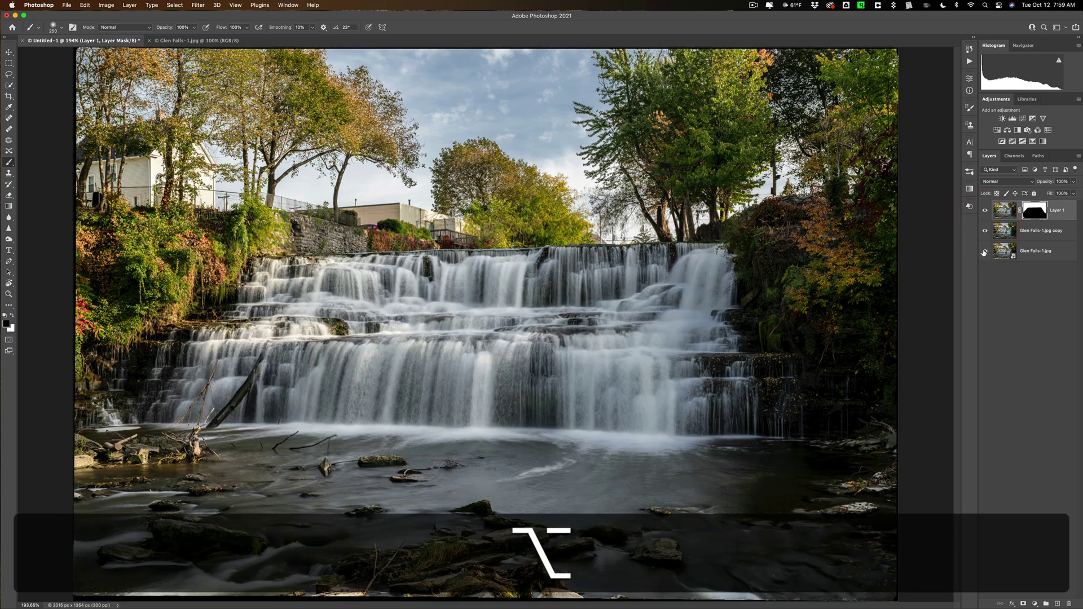
left_click(984, 252, "alt")
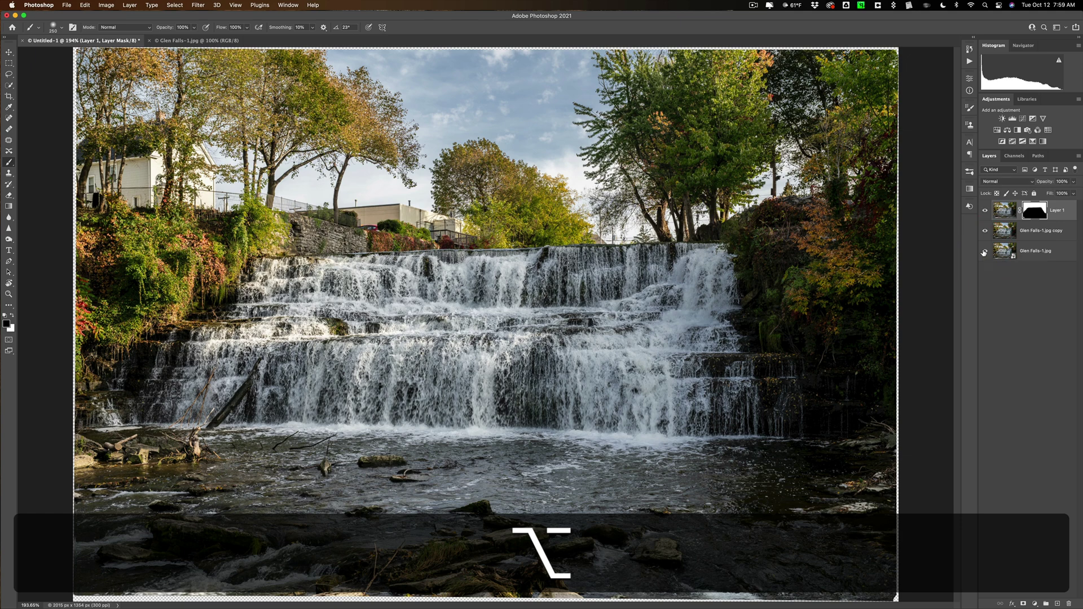
left_click(984, 252, "alt")
key("super")
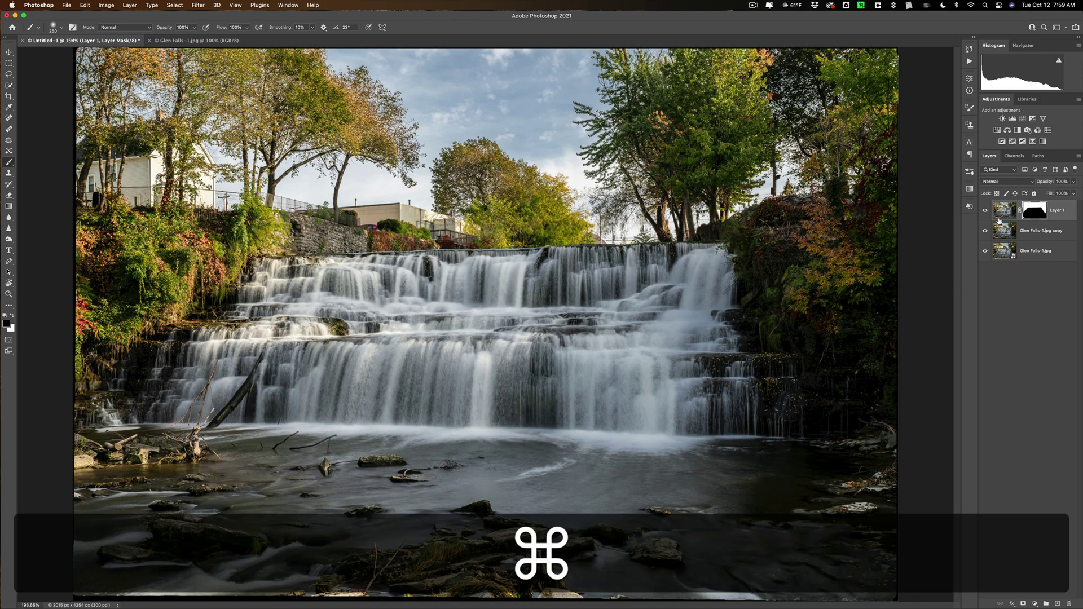
key("super+minus")
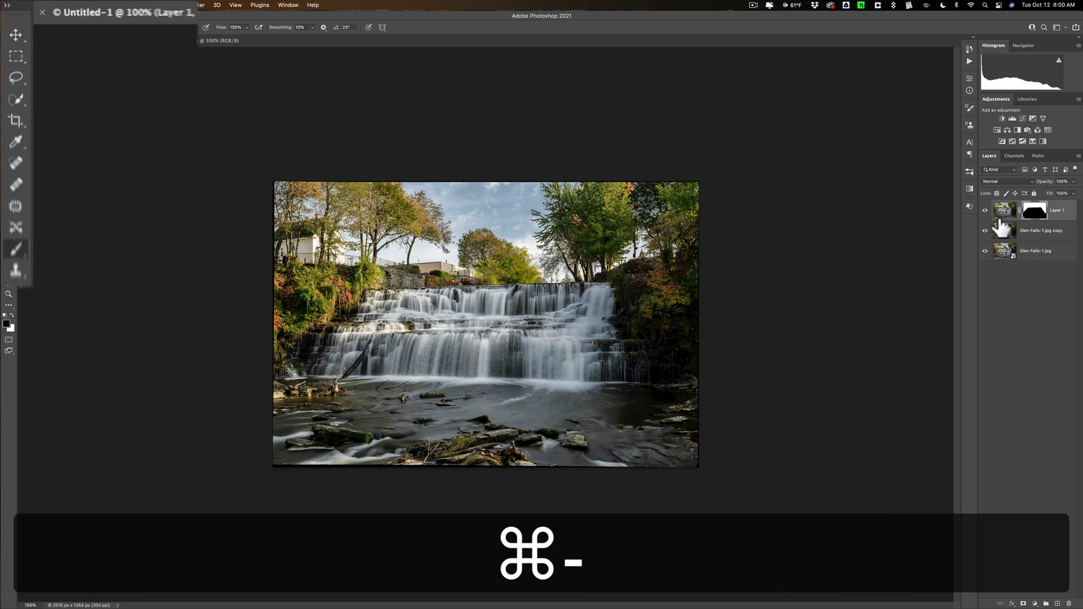
Crop the composite to a 2:3 ratio at 1993 × 1328 px, trimming thin edge slivers.
left_click(15, 123)
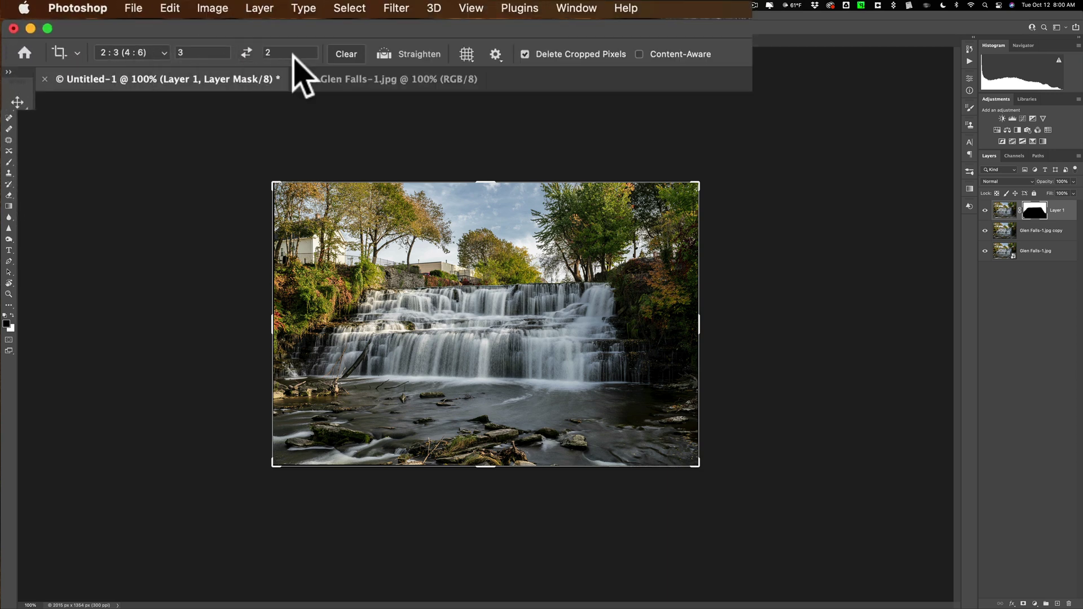
left_click_drag(269, 466, 275, 465)
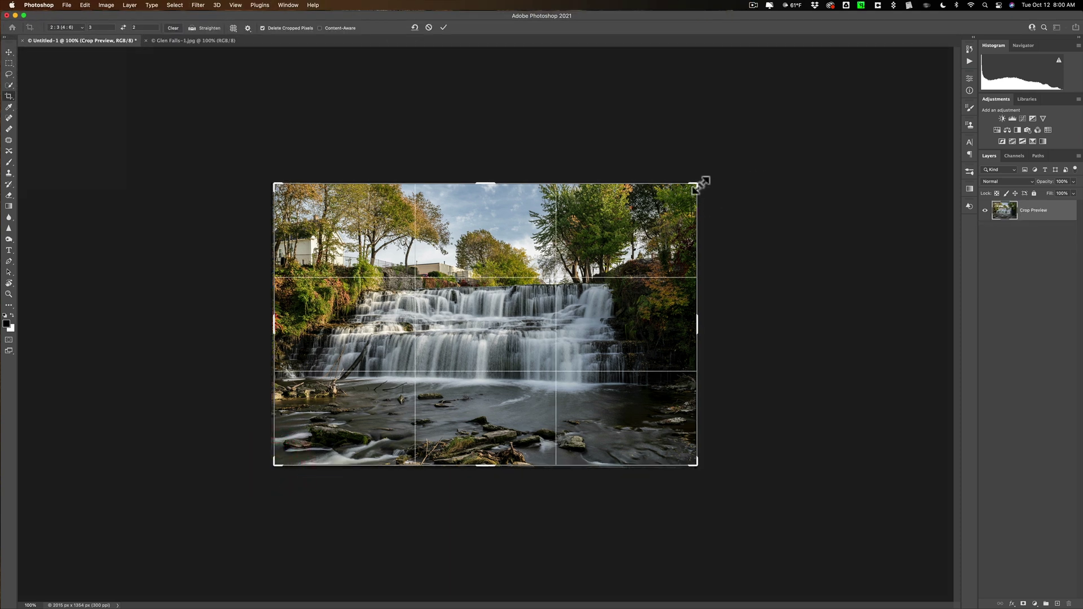
left_click_drag(701, 181, 702, 184)
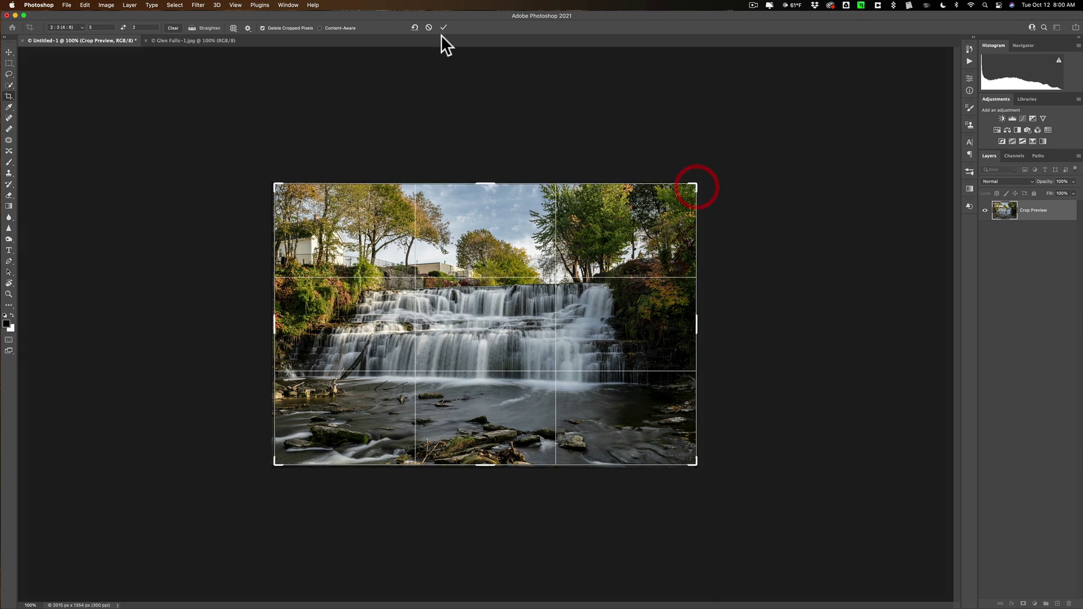
left_click(441, 27)
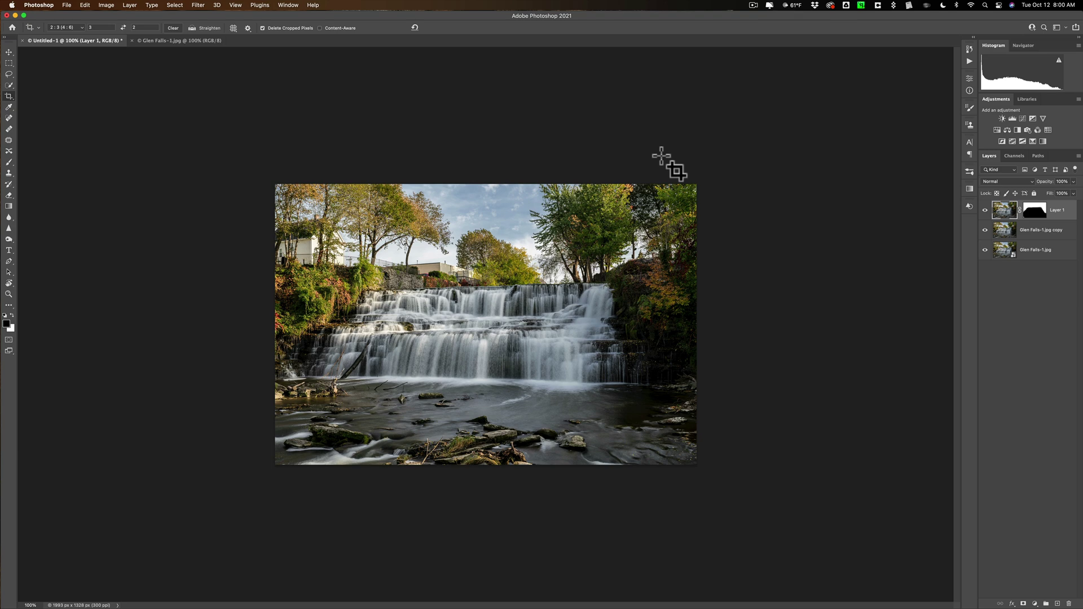
Export As a 100% quality 1993 × 1328 px JPG named 'Glen Falls.jpg' on the Desktop.
left_click(67, 8)
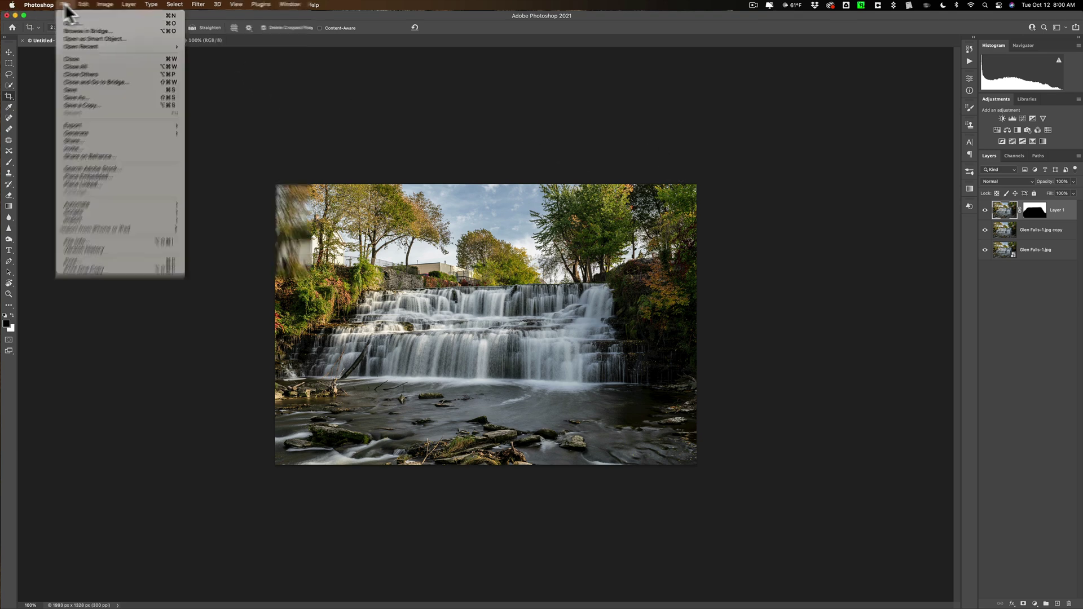
mouse_move(109, 127)
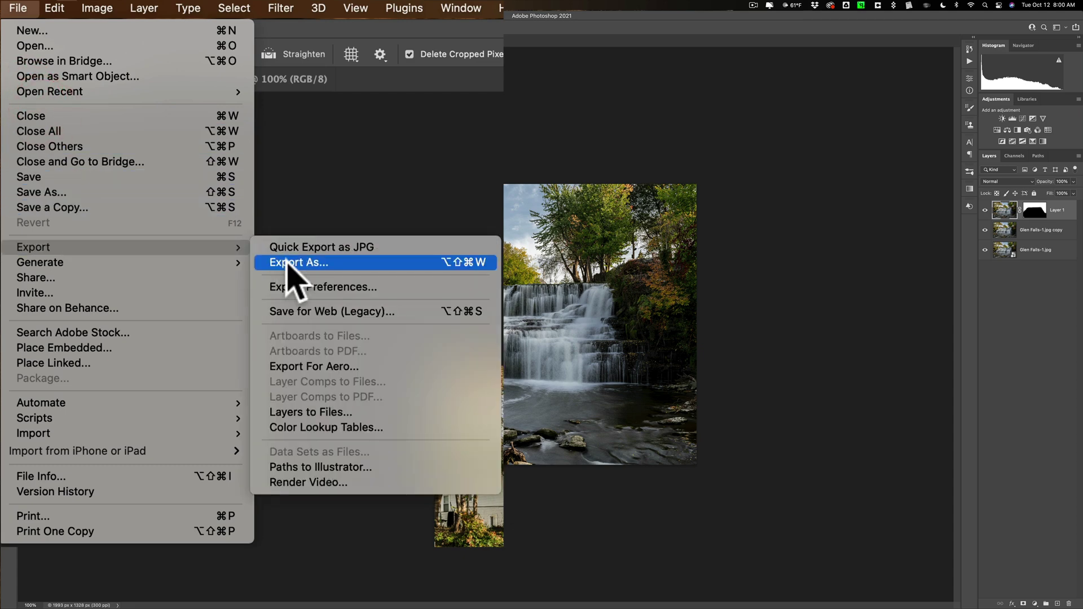
left_click(287, 262)
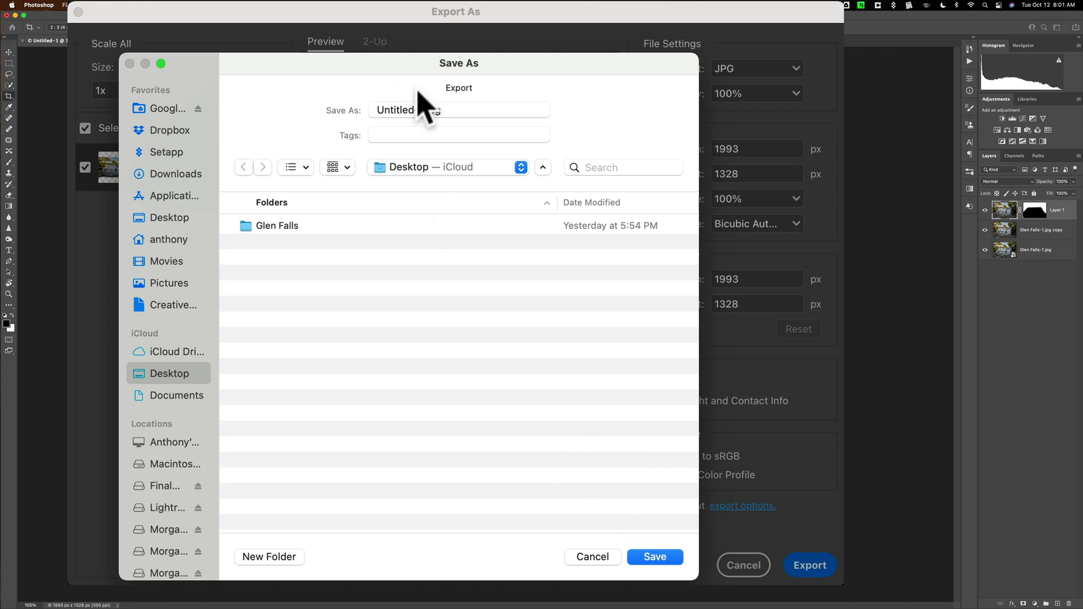
left_click(425, 109)
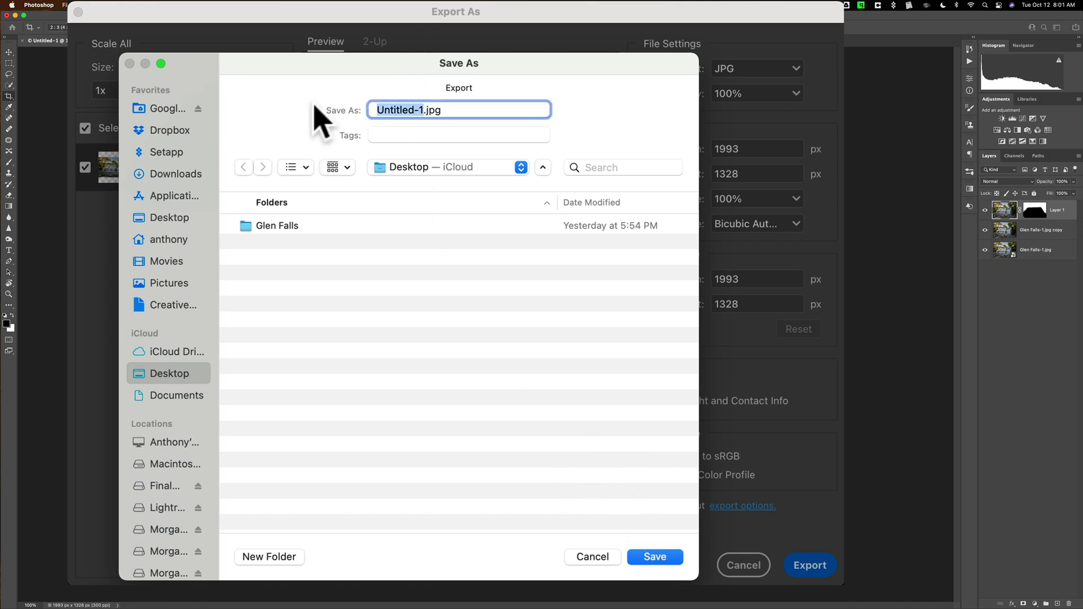
left_click(369, 116)
type("Gle")
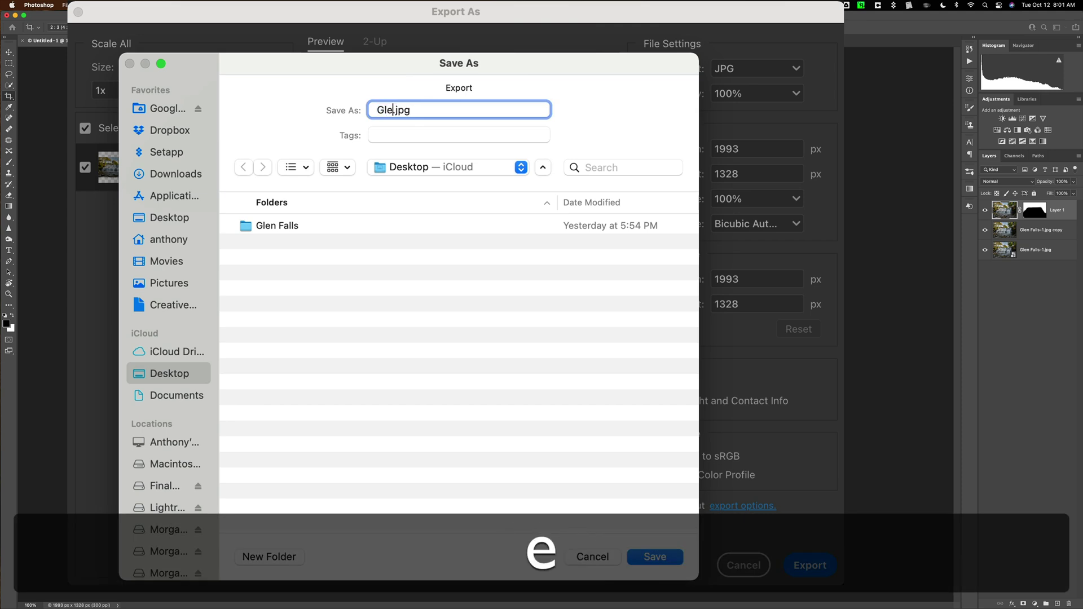
type("n Falls")
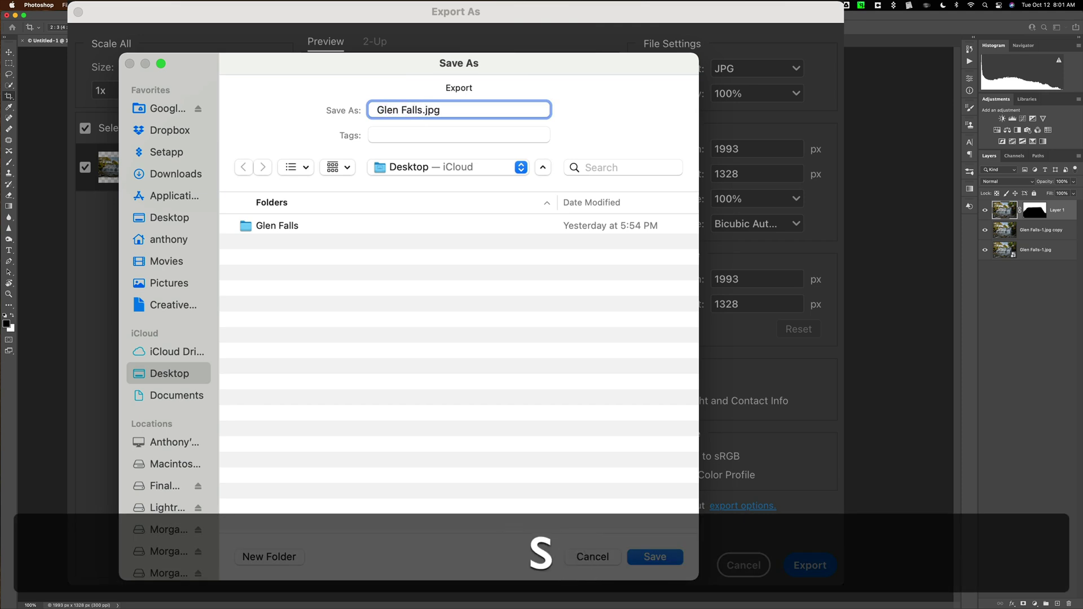
left_click(652, 557)
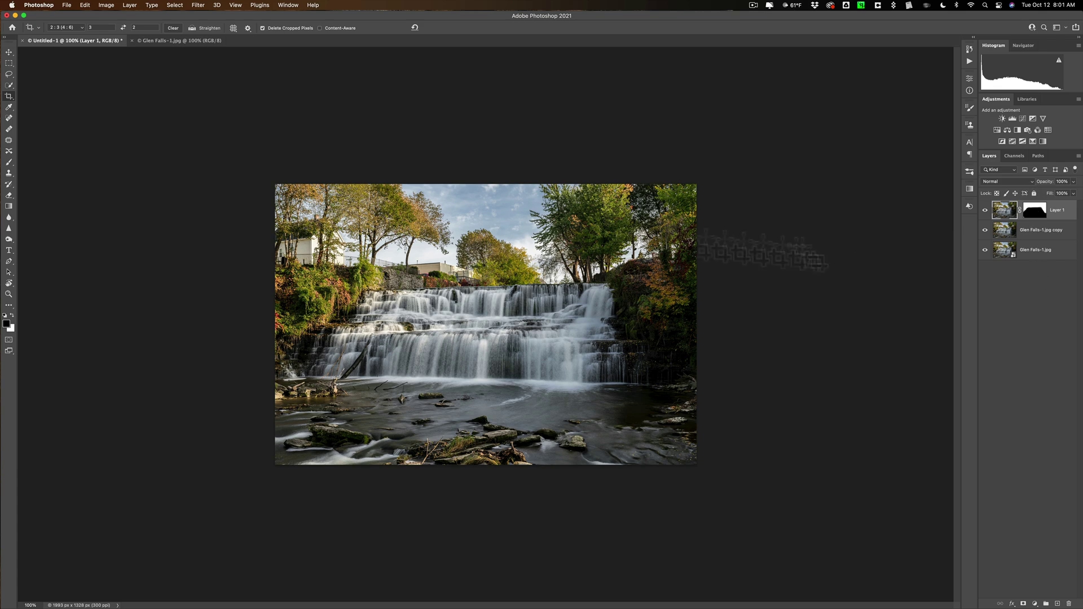
Save the layered document in Photoshop format as 'Glen Falls.psd' on the Desktop.
left_click(68, 5)
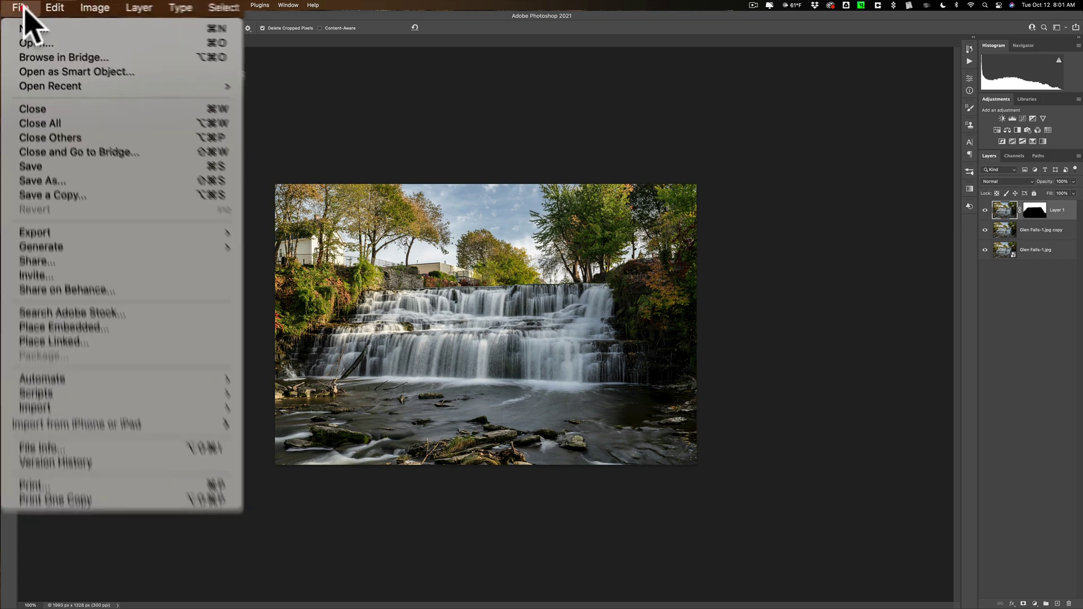
left_click(39, 192)
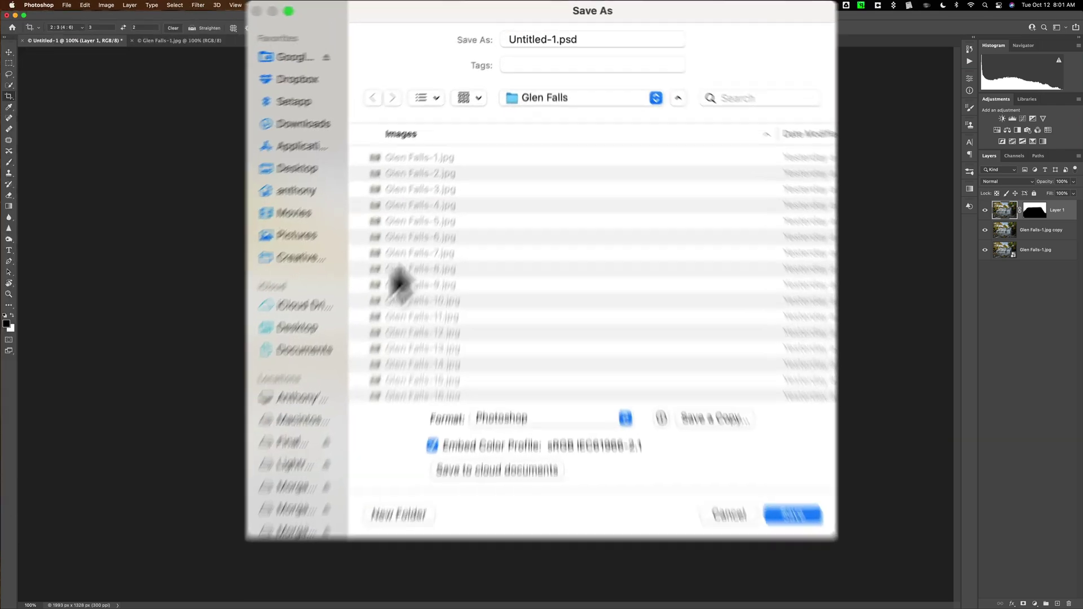
left_click(414, 262)
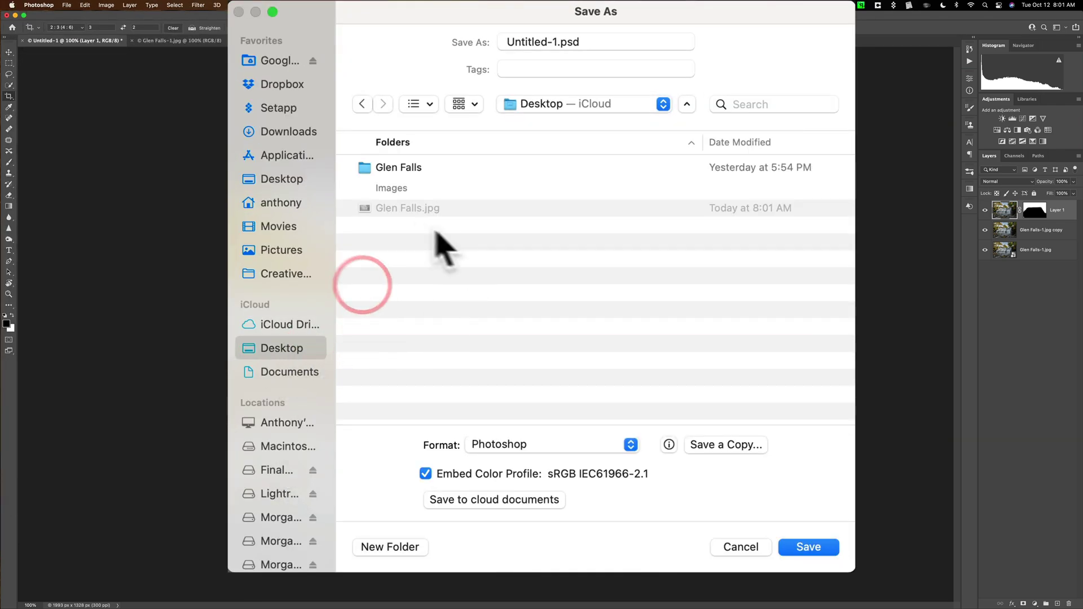
left_click(404, 210)
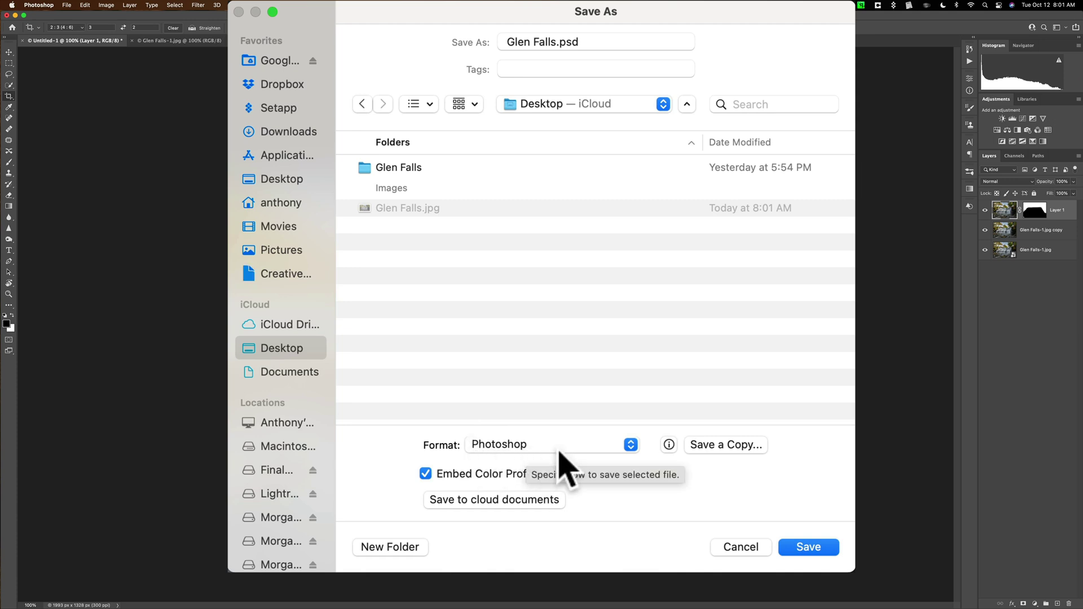
left_click(822, 551)
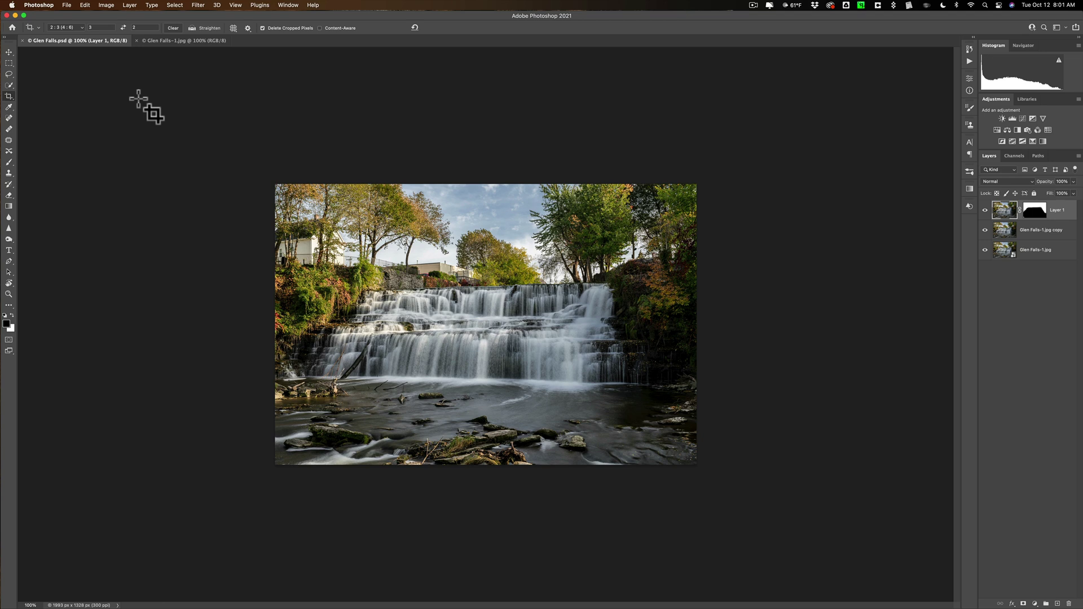
left_click(51, 5)
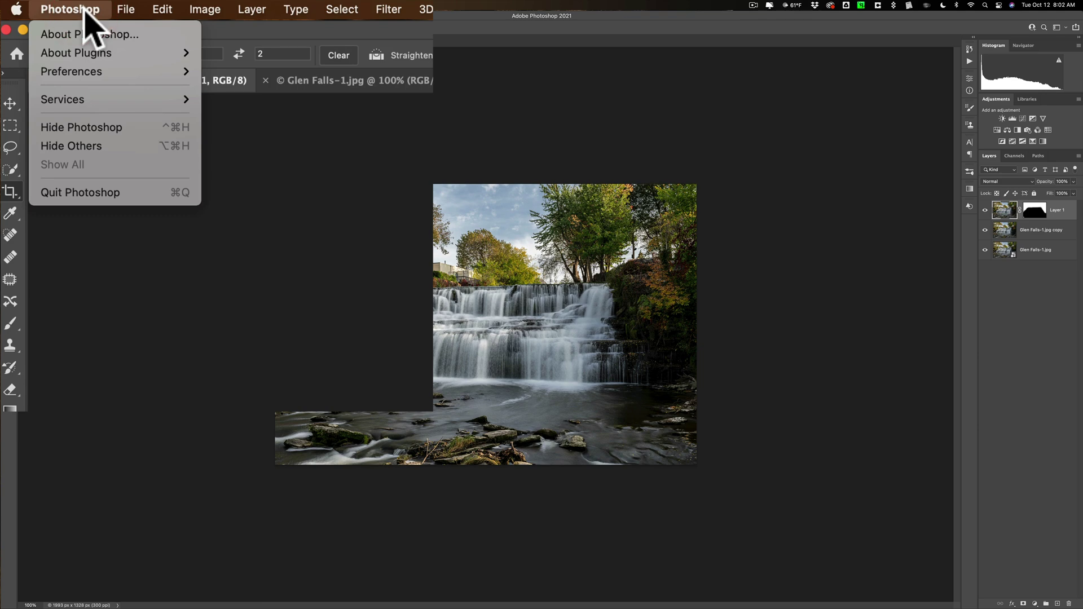
mouse_move(113, 65)
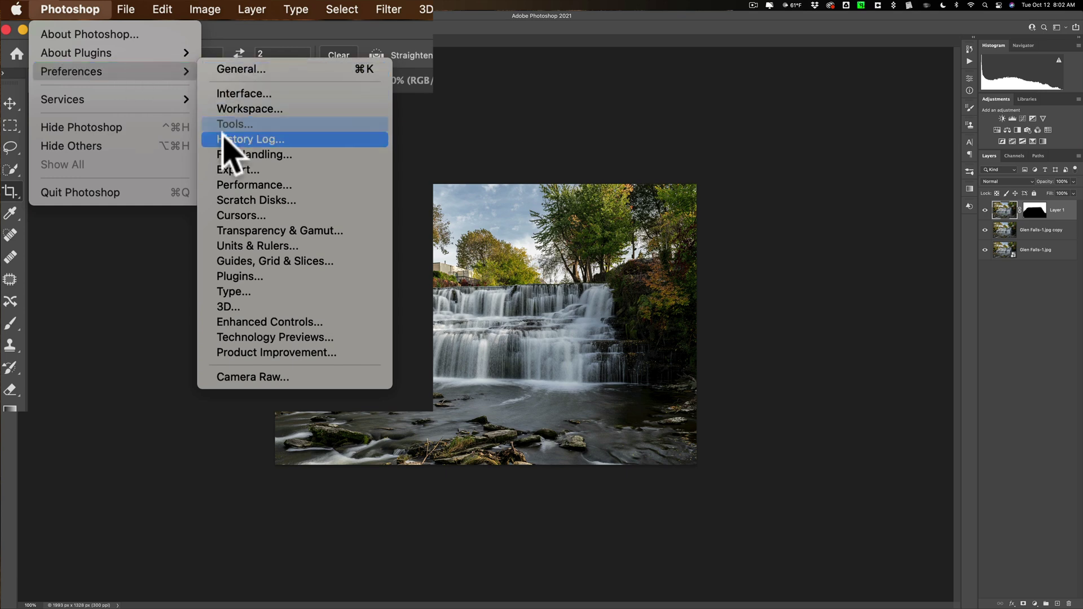
left_click(261, 171)
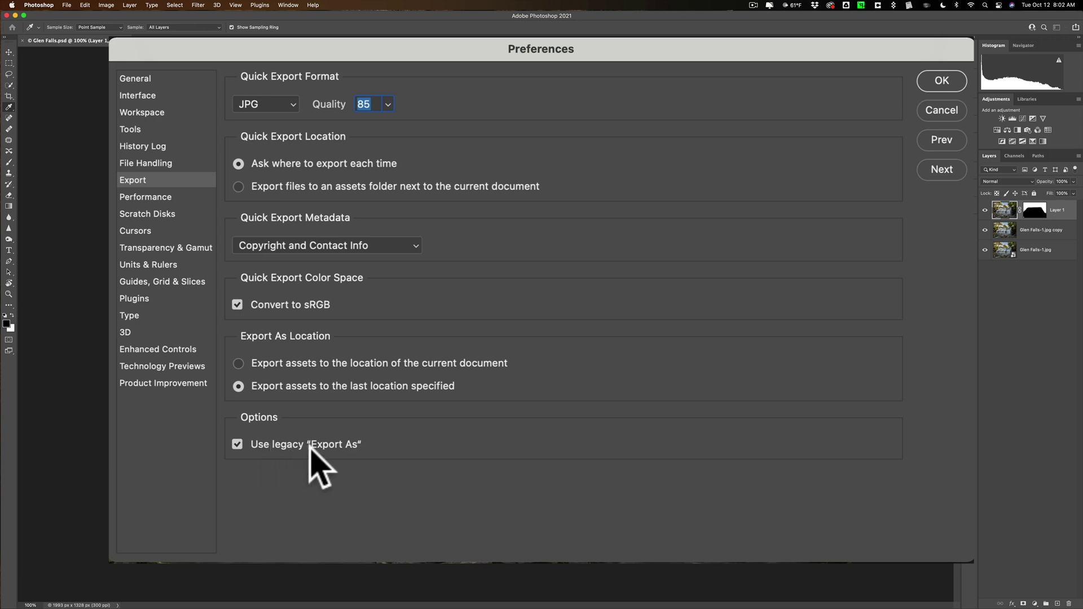
left_click(237, 444)
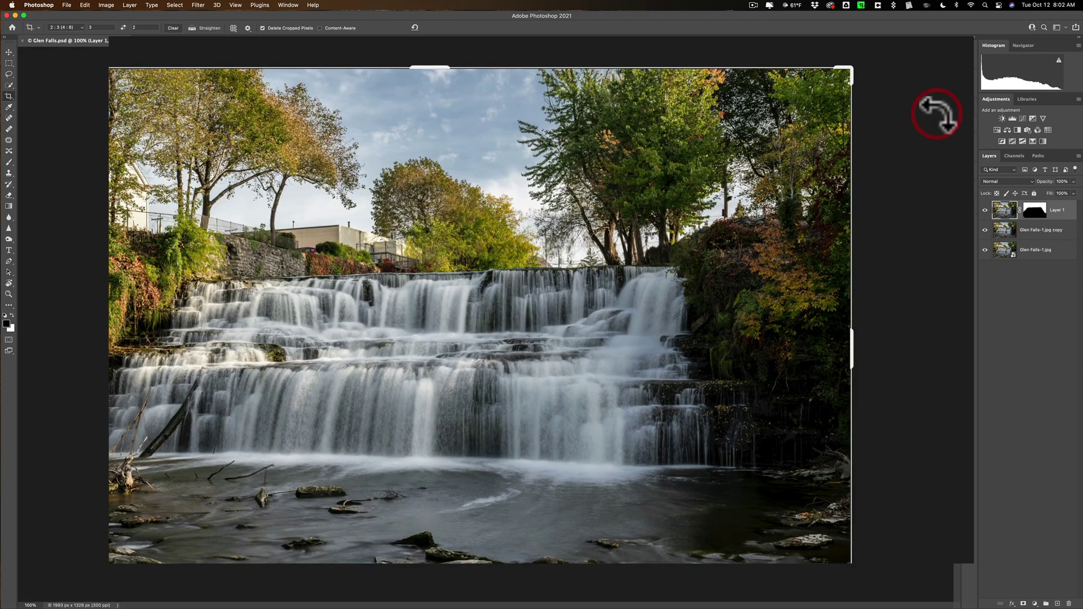
left_click_drag(938, 114, 843, 160)
key("Return")
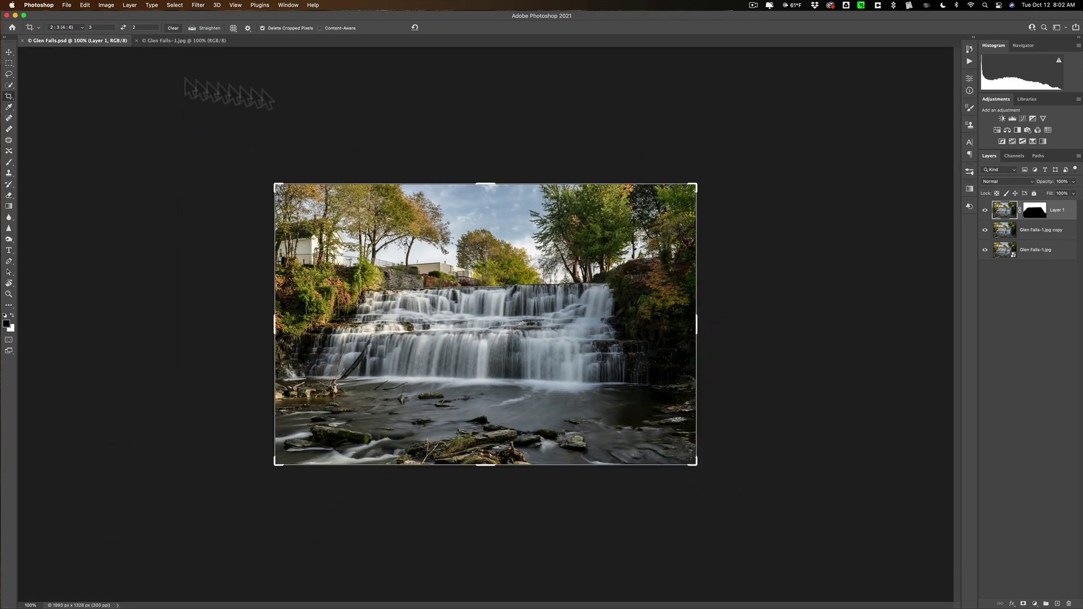
left_click(8, 52)
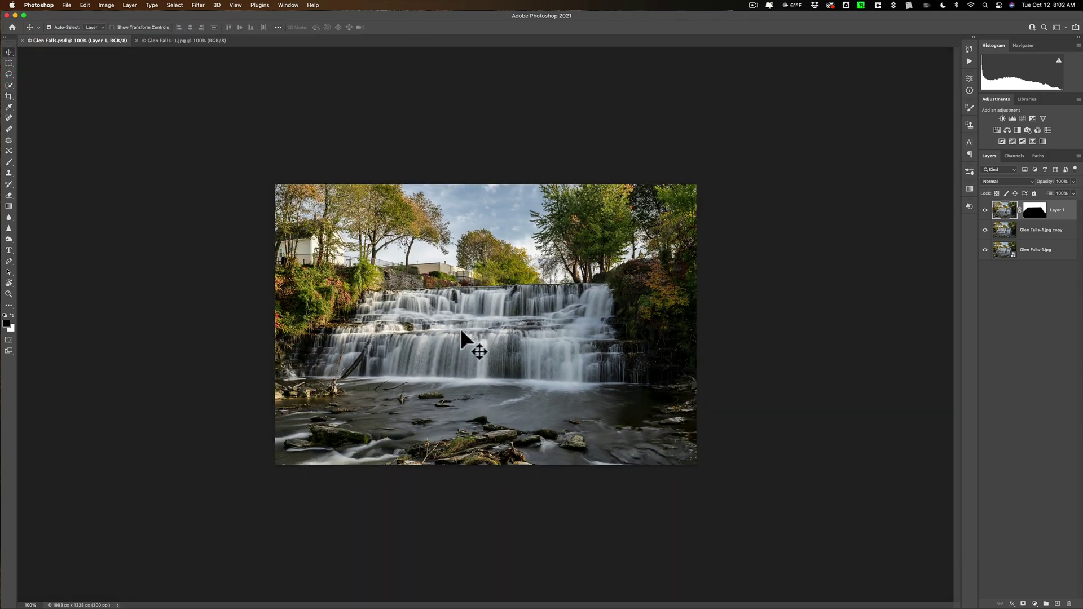